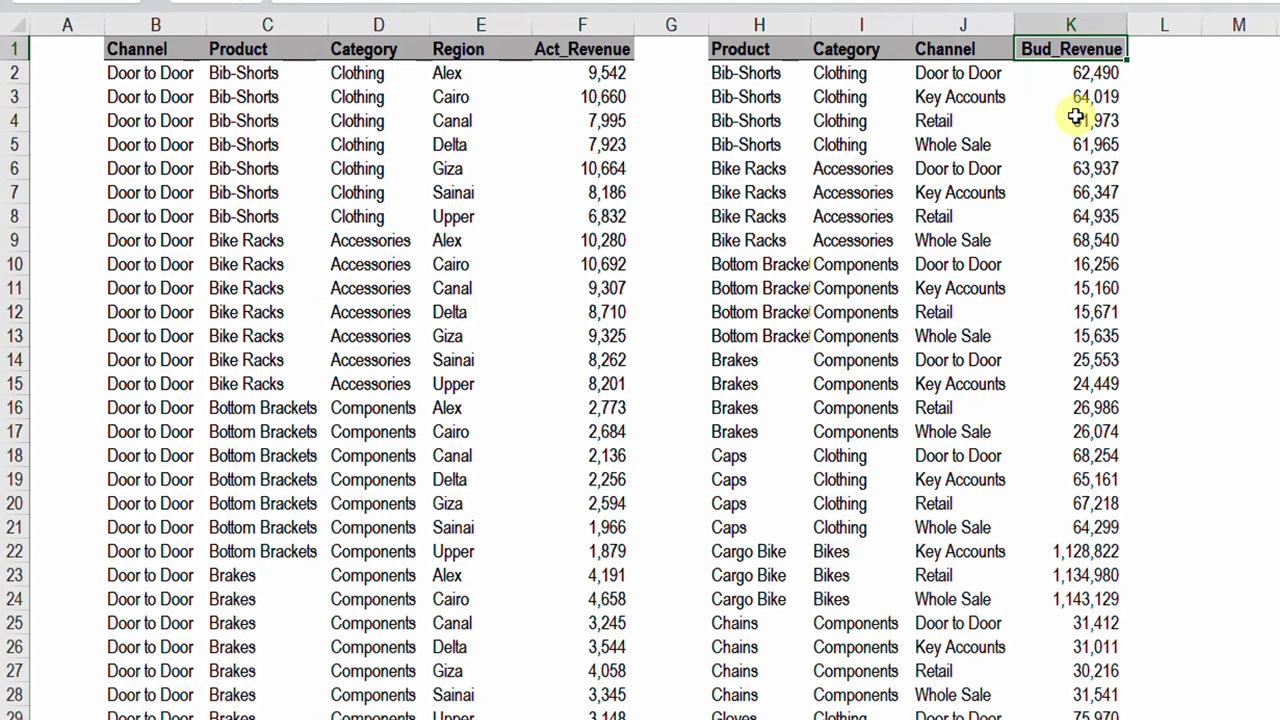
Examine how far the actual revenue and budget revenue ranges extend down the sheet.
key(ctrl+Left)
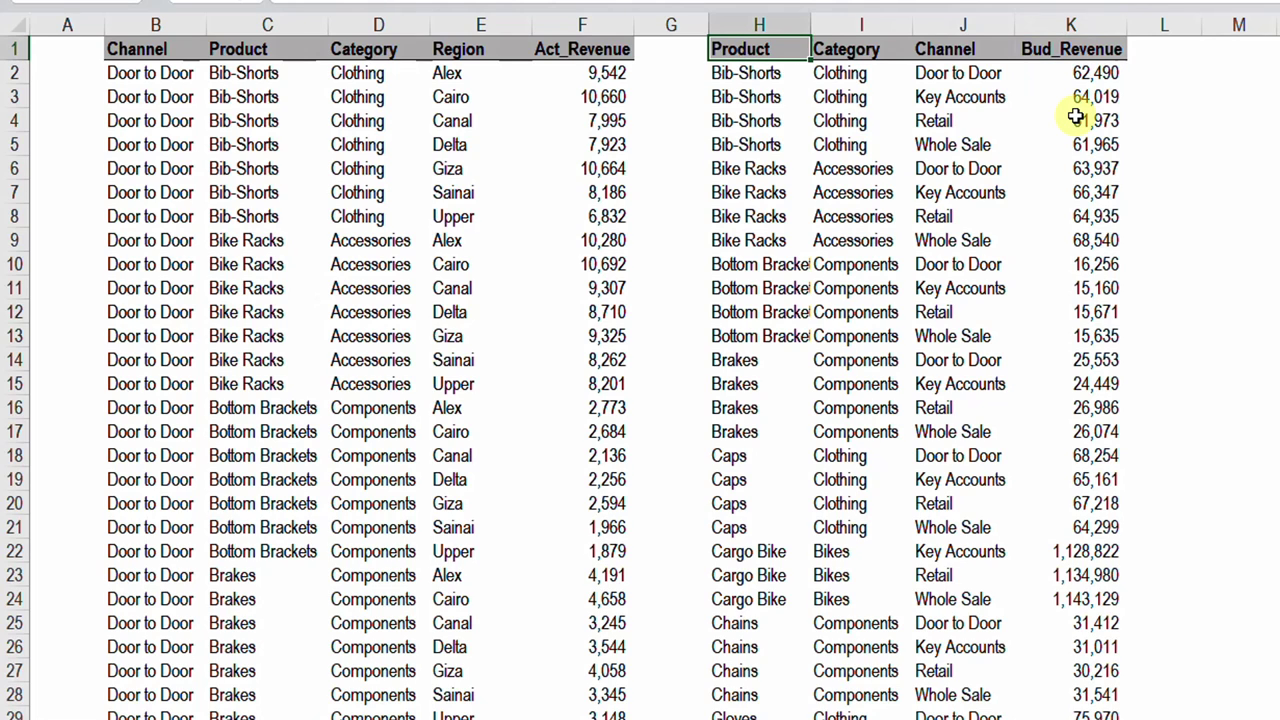
key(Down)
key(ctrl+Left)
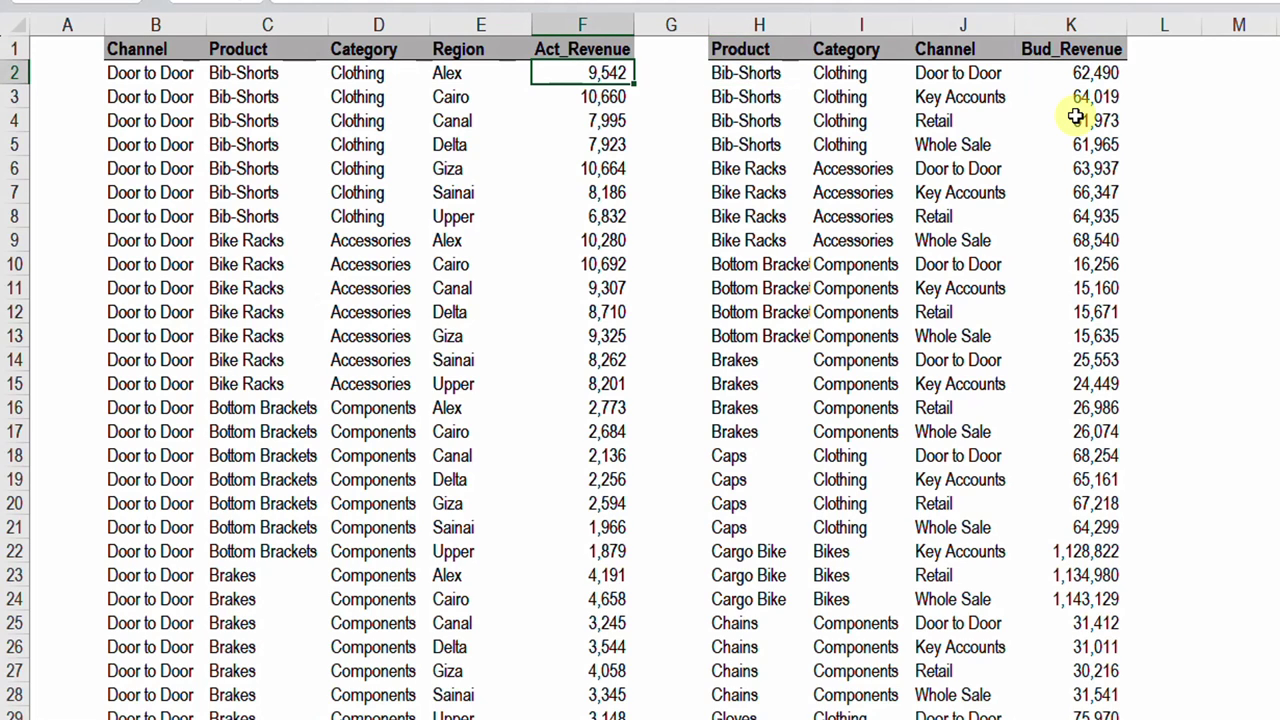
key(ctrl+Down)
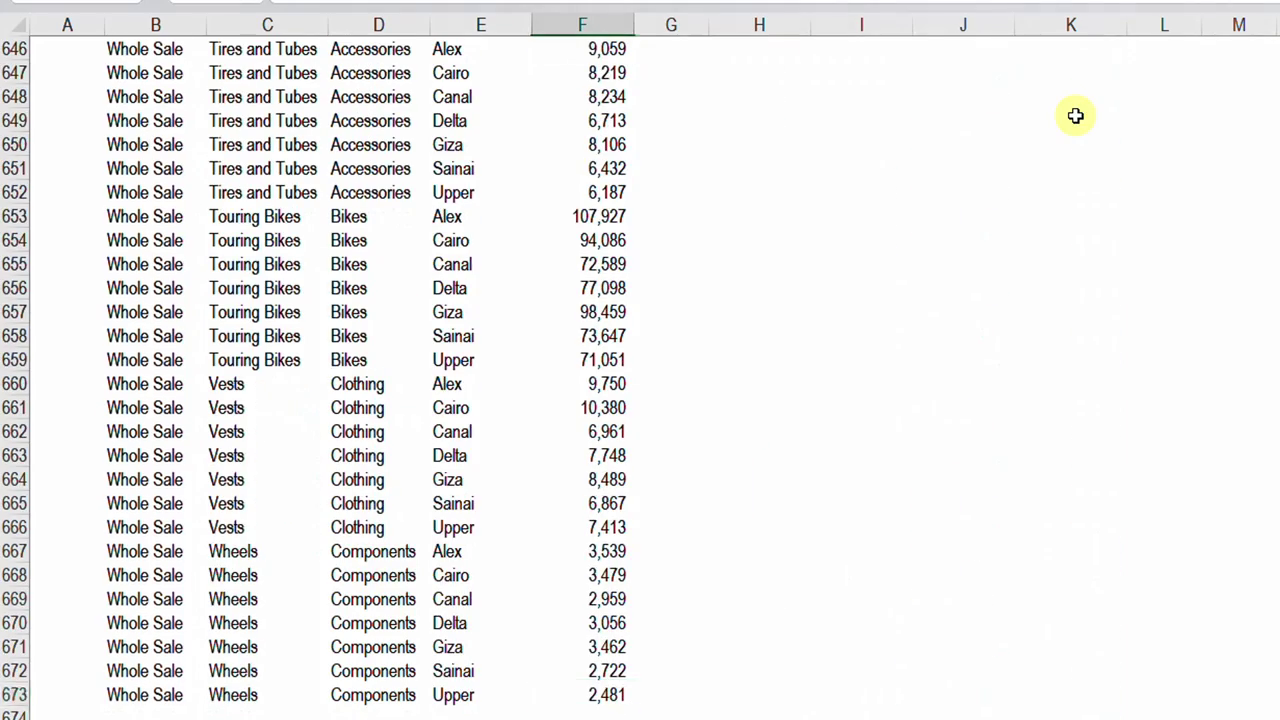
key(ctrl+Up)
key(Down)
key(Right)
key(Right)
key(ctrl+Down)
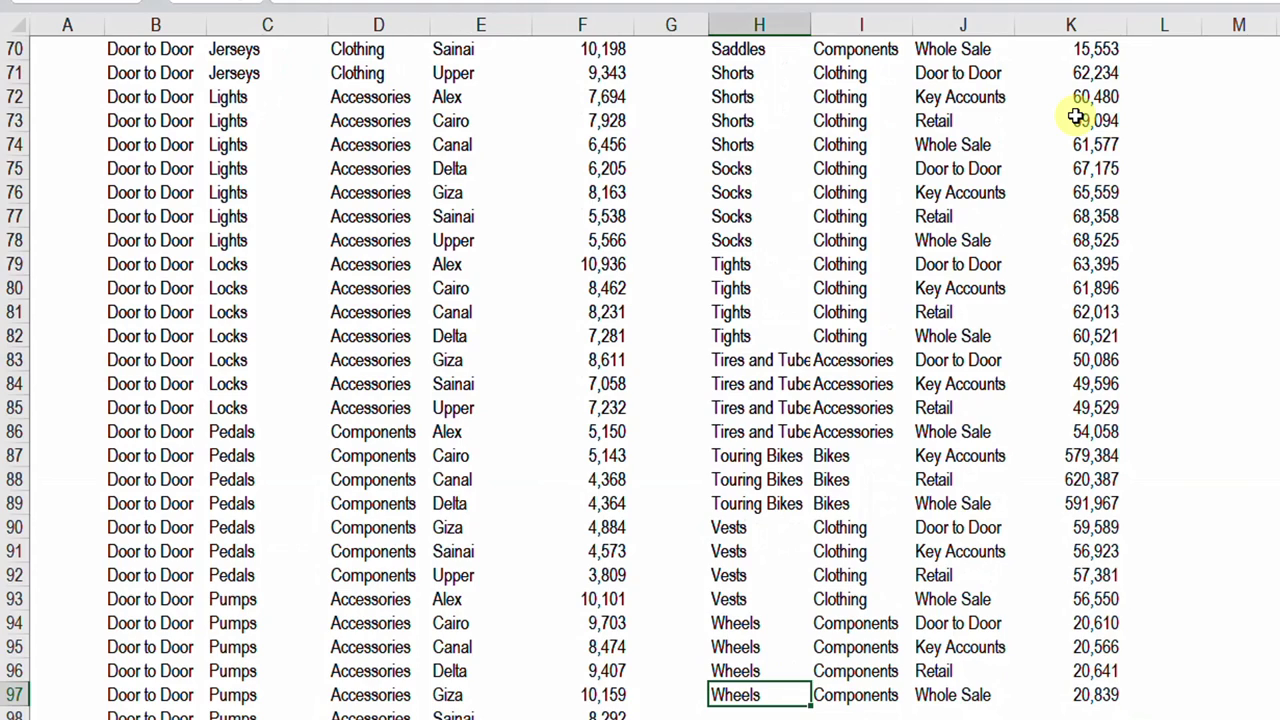
key(ctrl+Up)
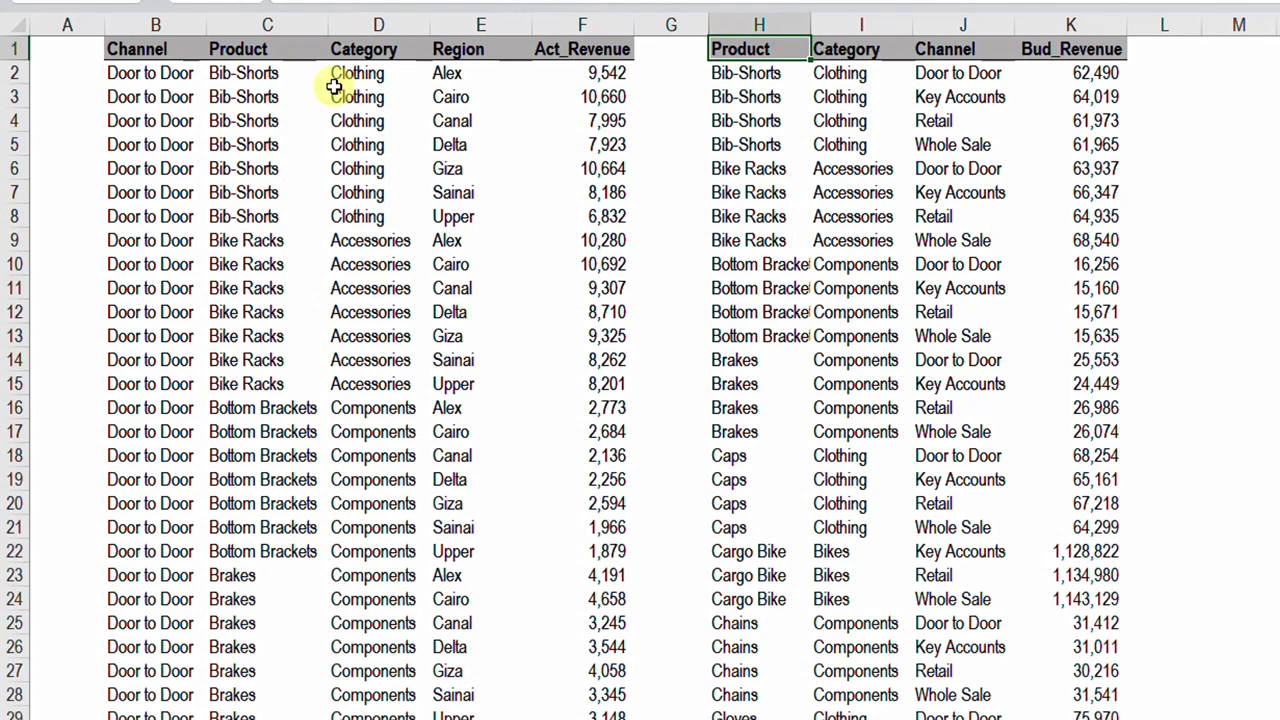
Convert the actual revenue range B1:F673 to a table with headers and clear its table style.
click(333, 148)
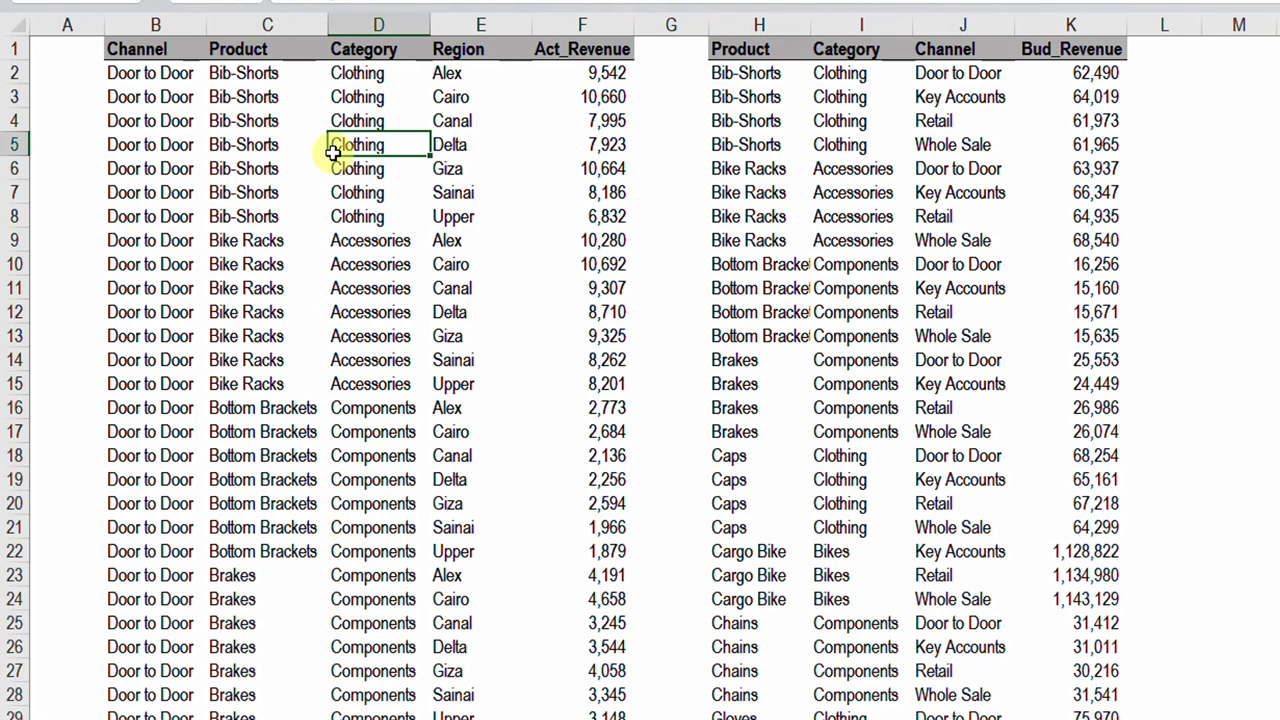
key(ctrl+t)
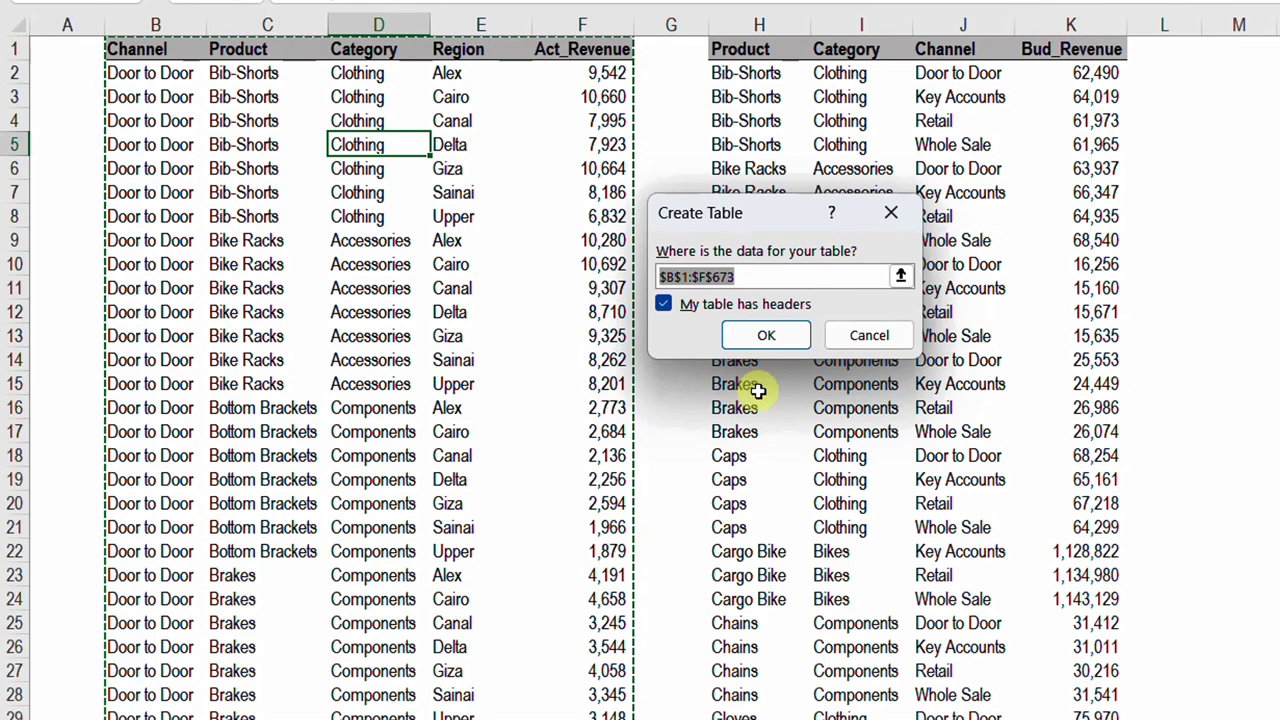
click(766, 336)
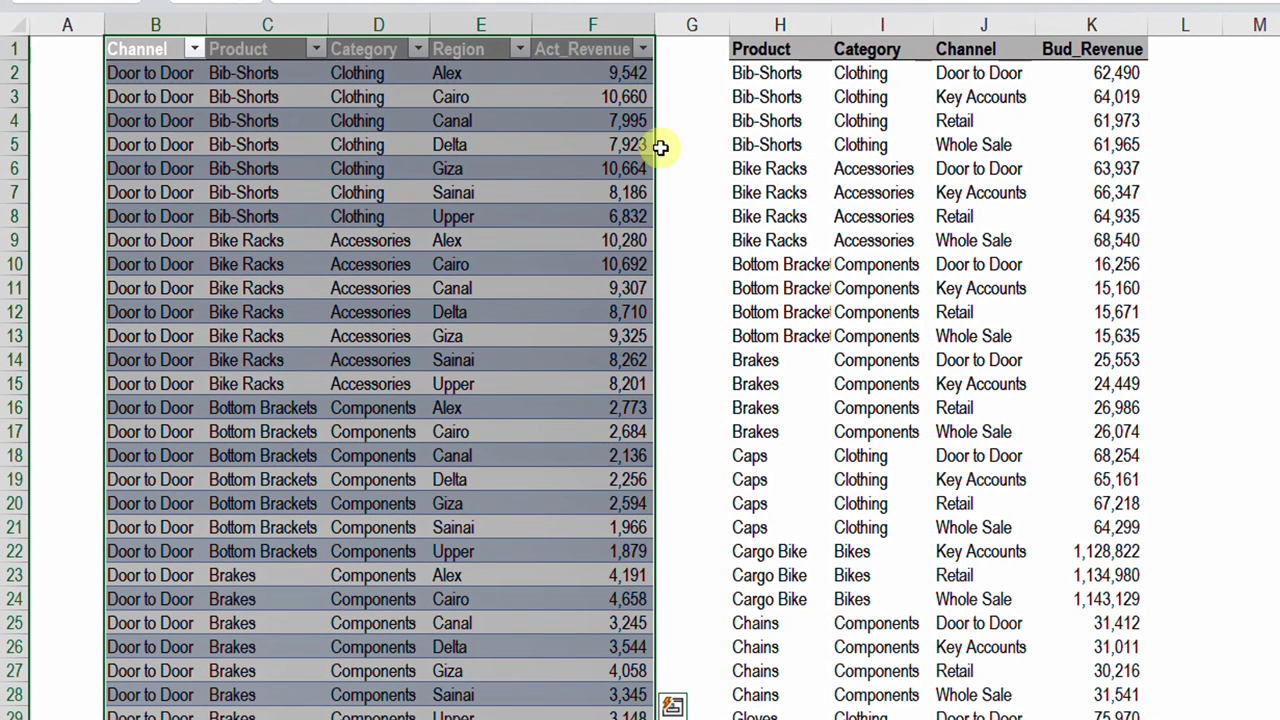
click(393, 215)
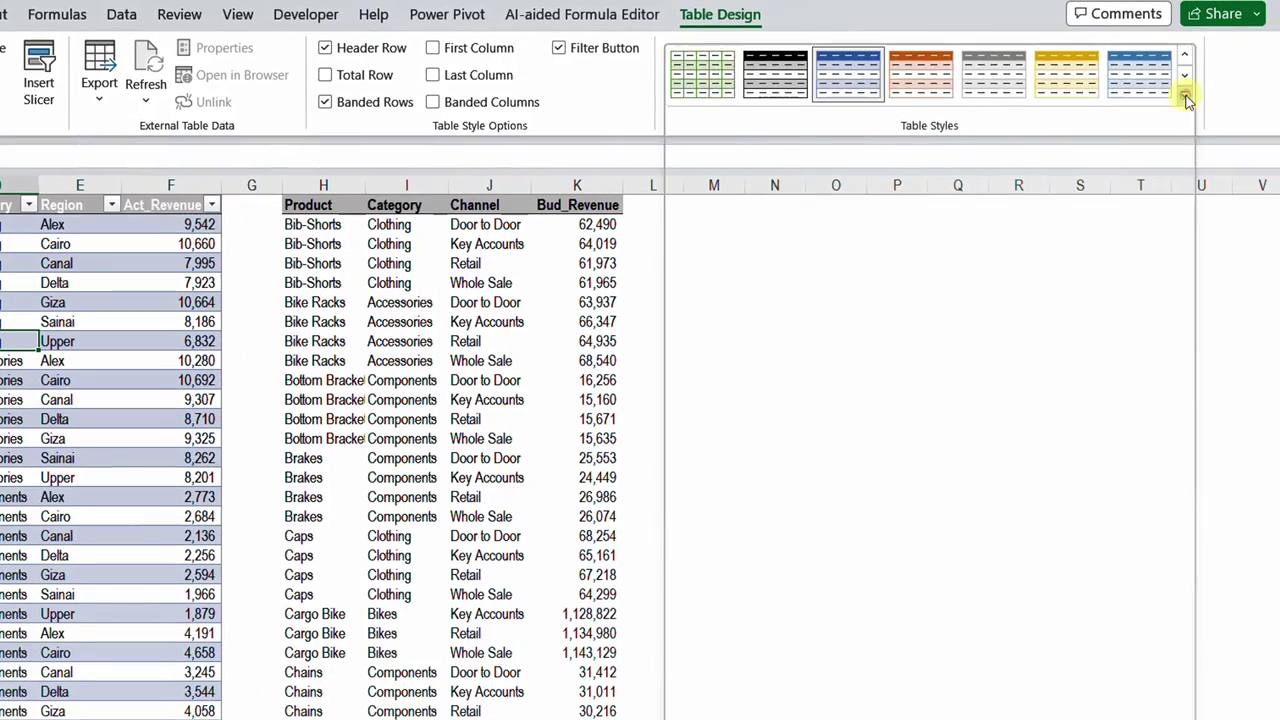
click(1186, 92)
click(733, 118)
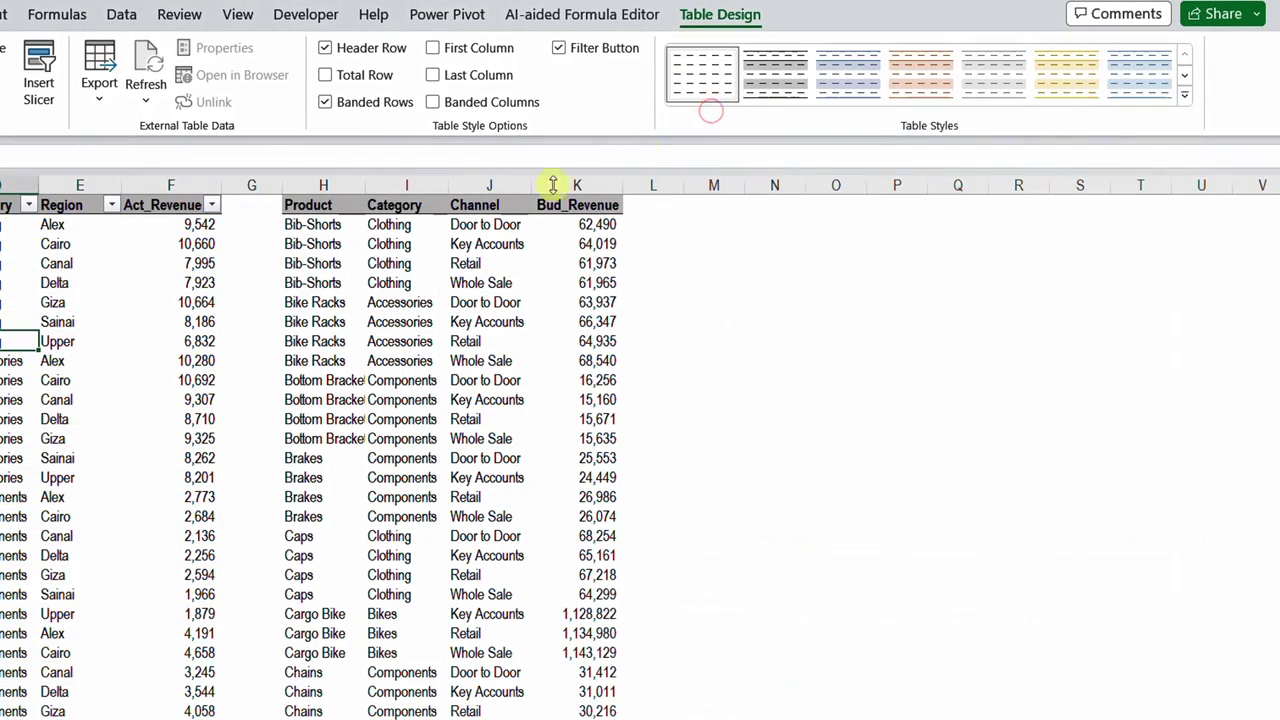
click(48, 300)
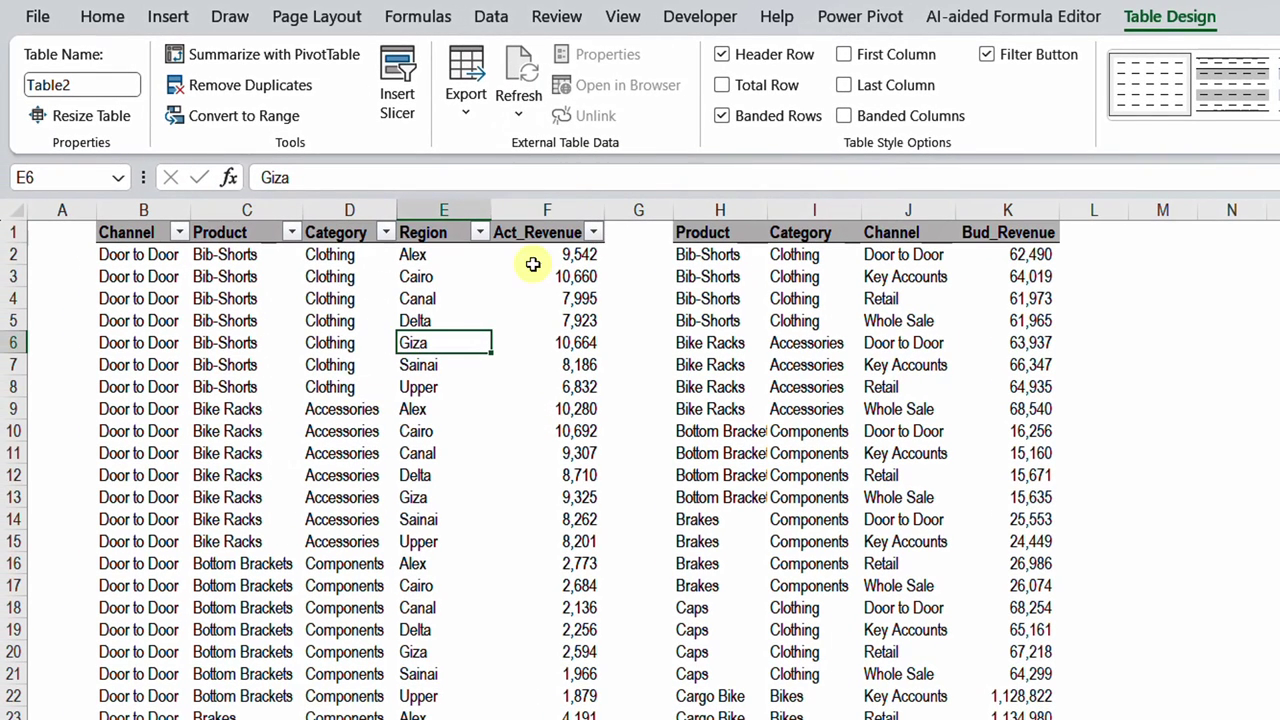
Name the actual revenue table Actual.
click(68, 85)
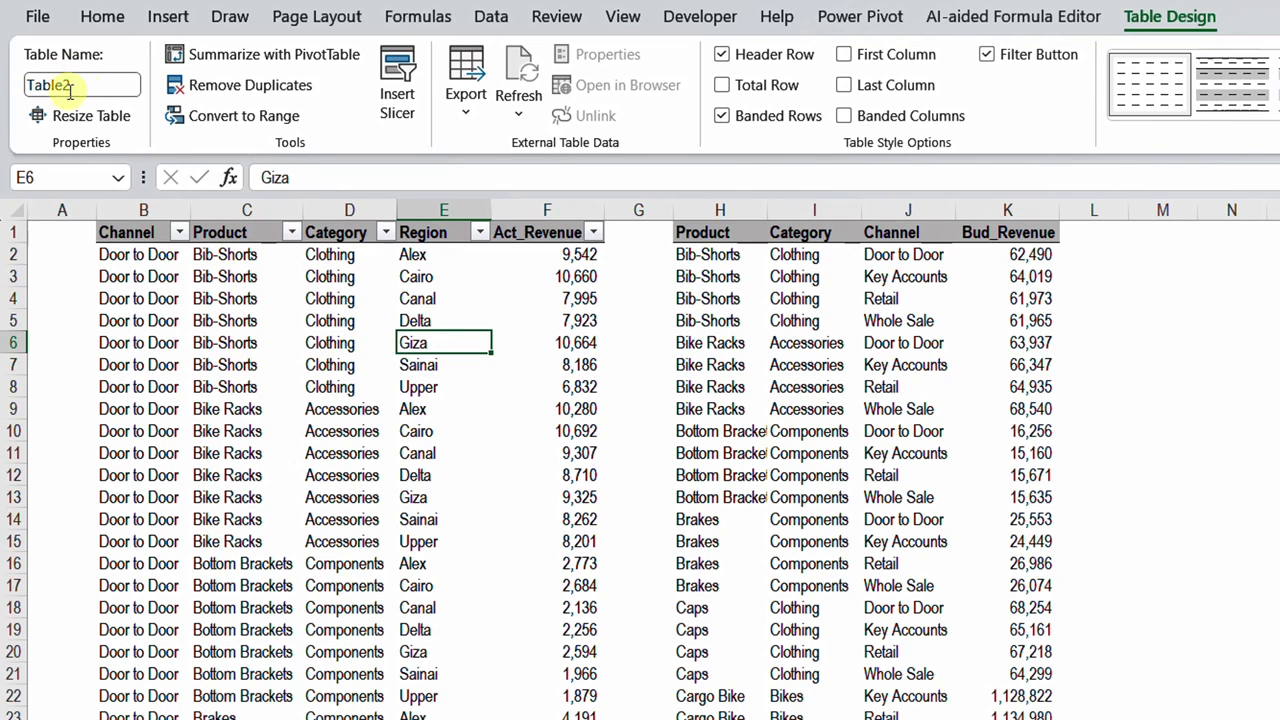
double_click(50, 85)
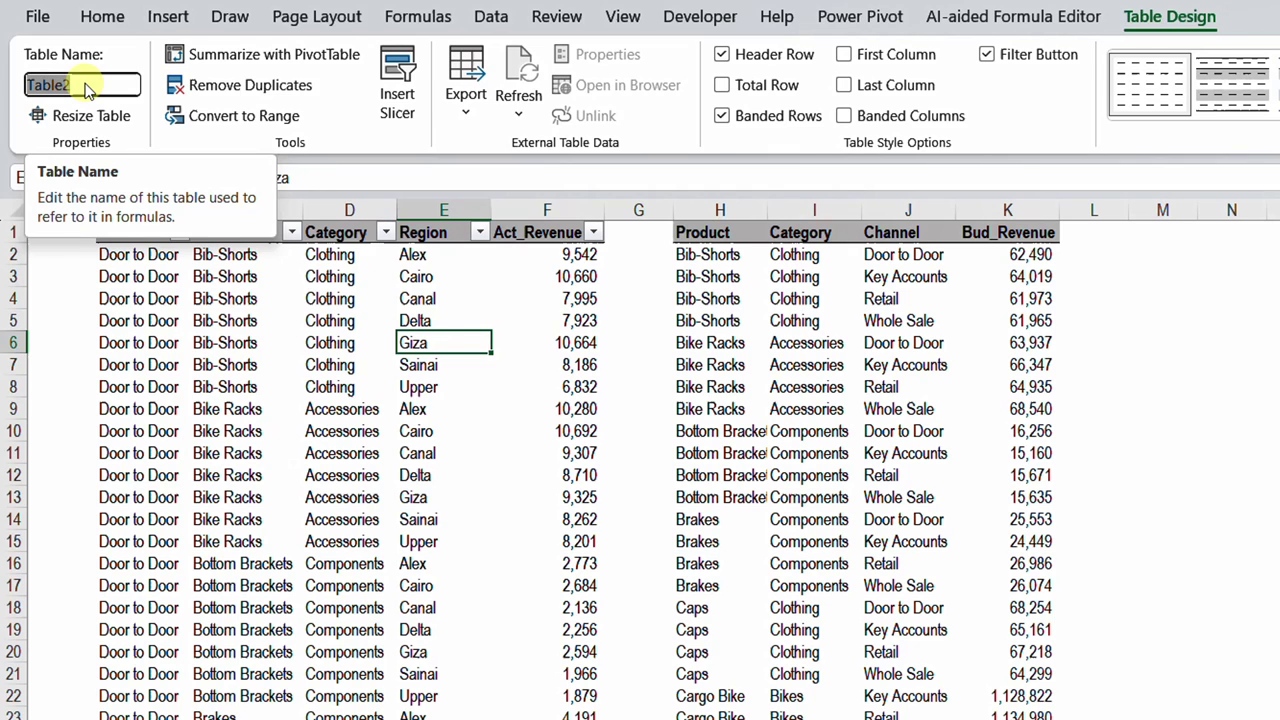
text(Actual)
Convert the budget revenue range H1:K97 to a table with headers and clear its table style.
click(841, 322)
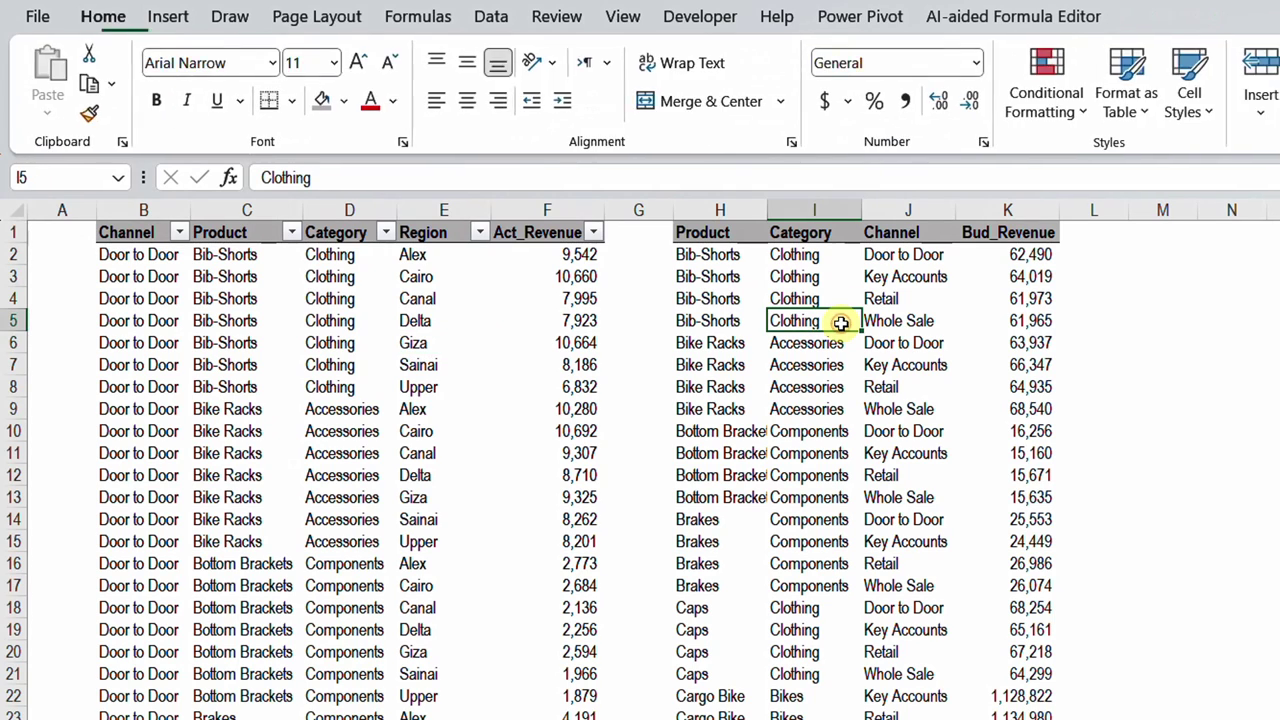
key(ctrl+t)
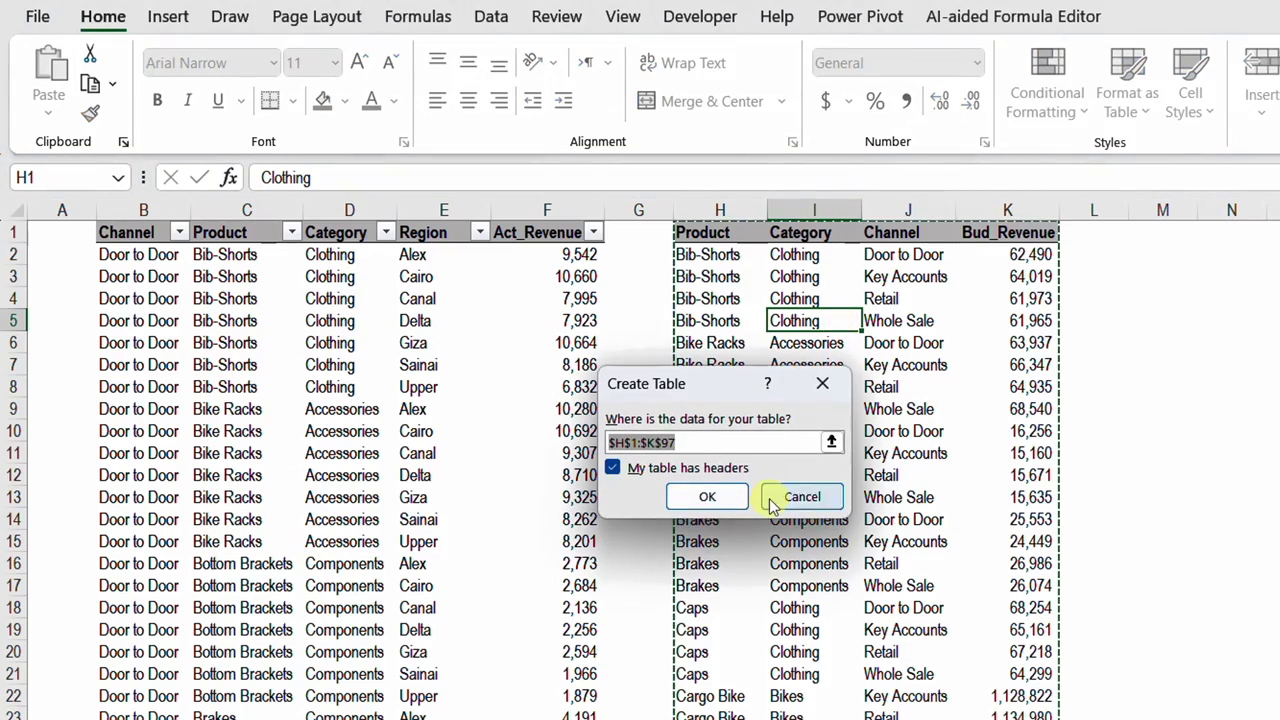
click(712, 494)
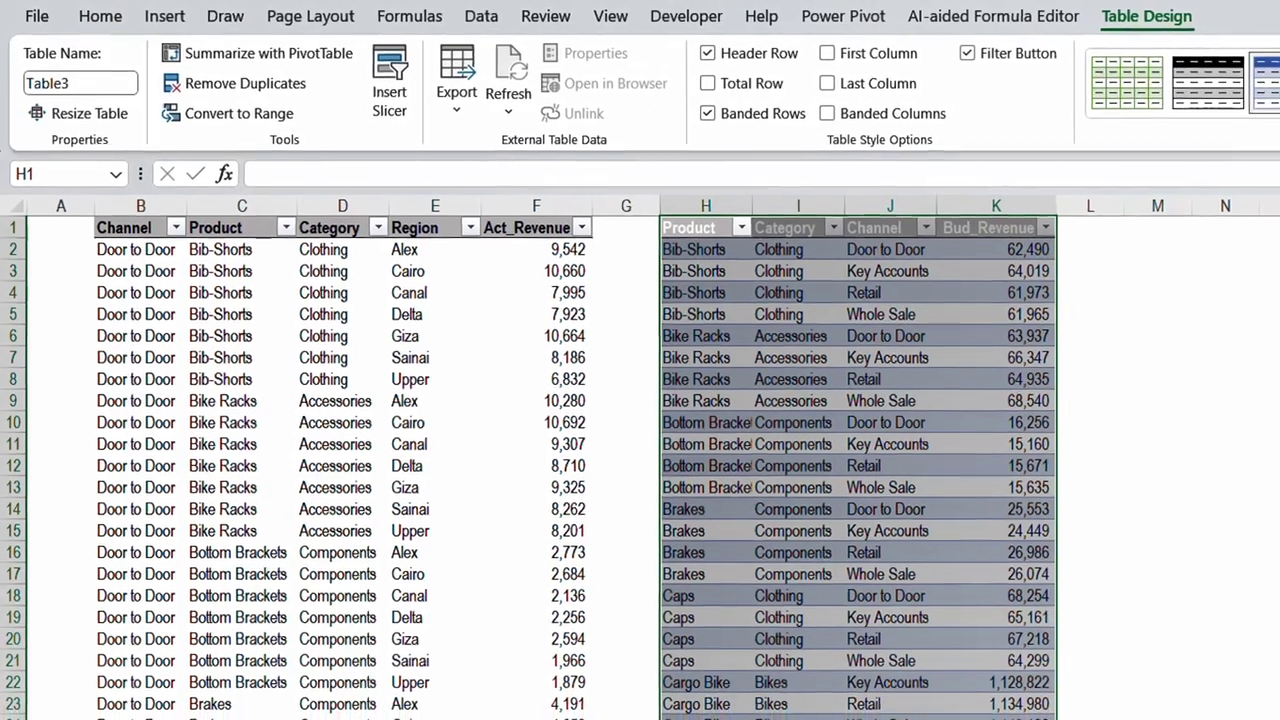
click(1272, 100)
click(980, 105)
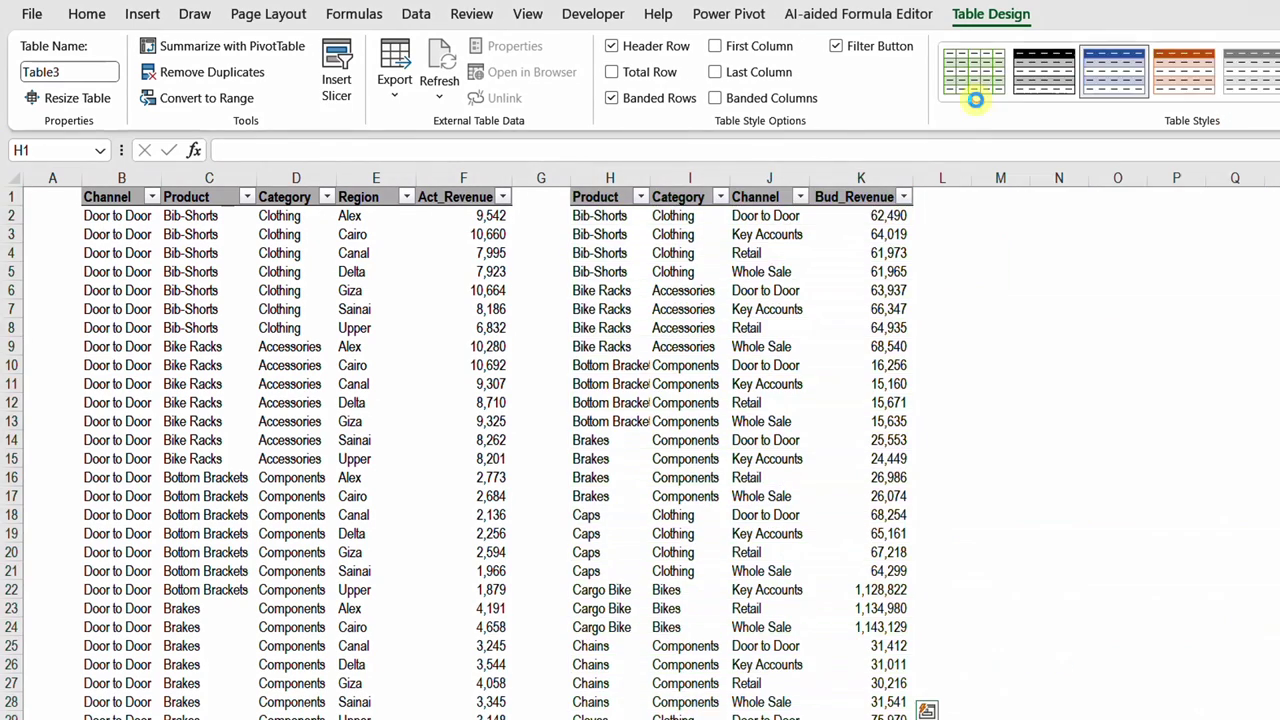
Name the budget revenue table Budget.
click(66, 72)
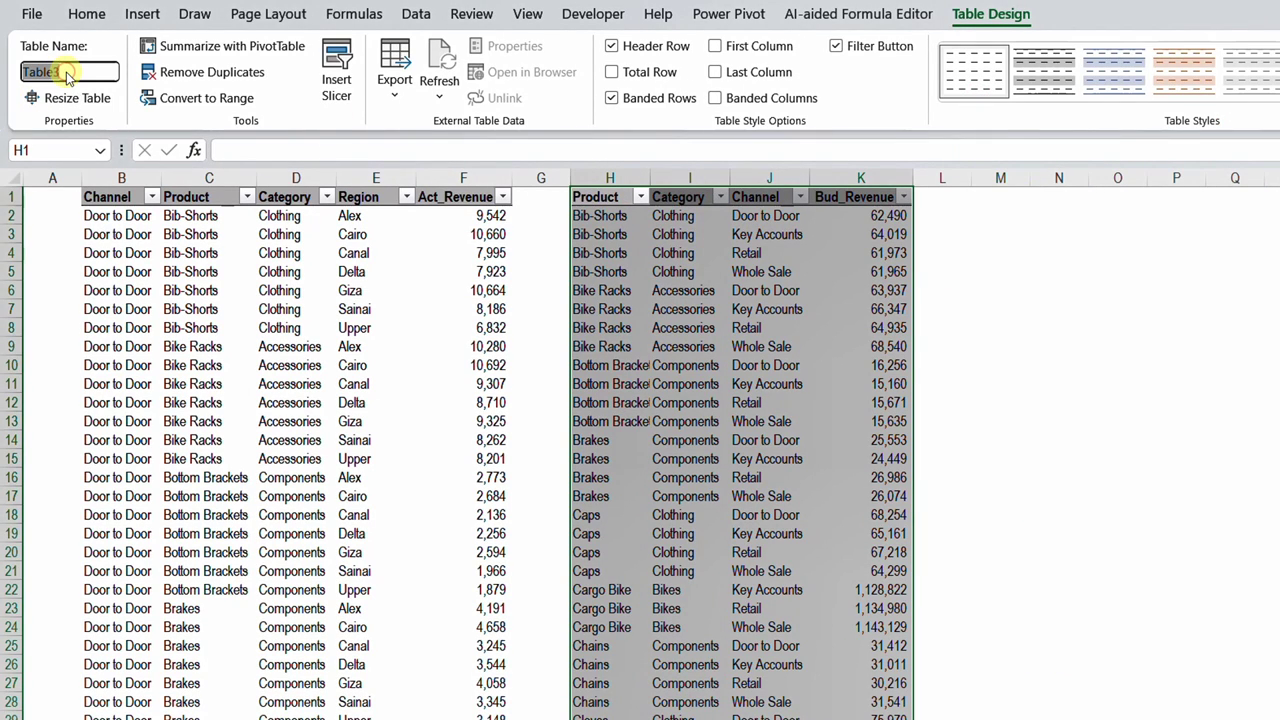
text(Budget)
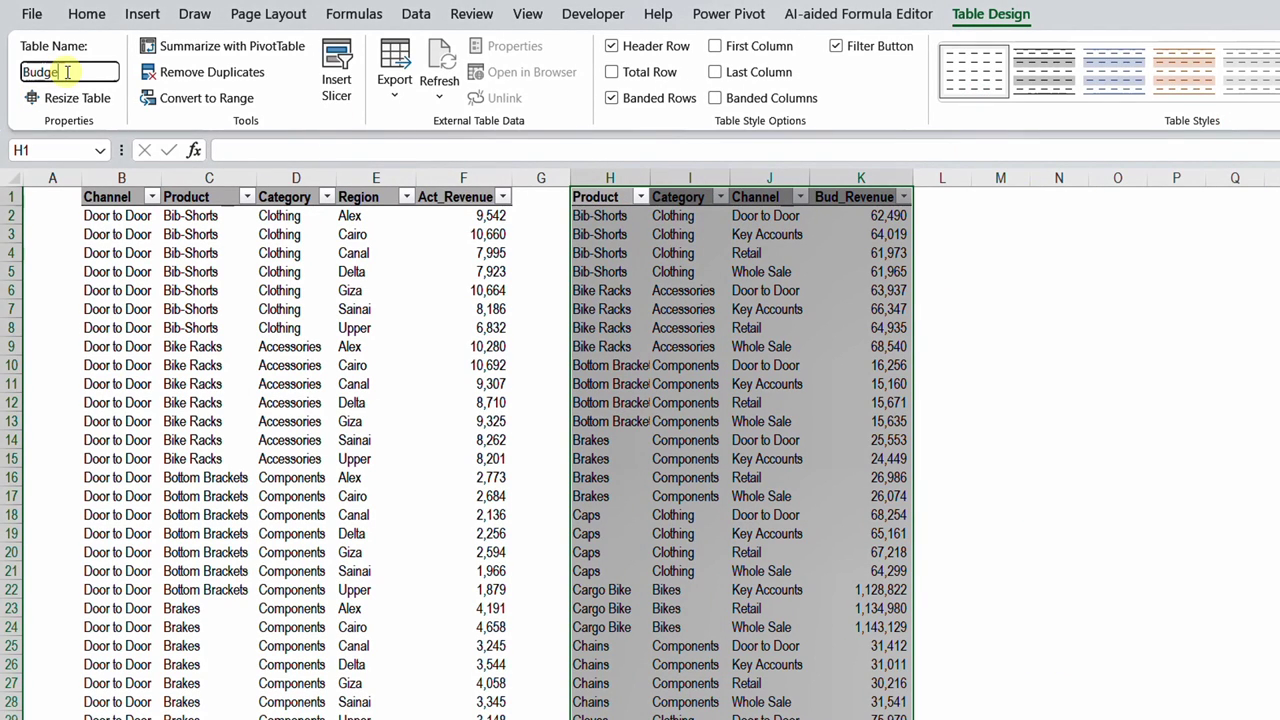
click(620, 292)
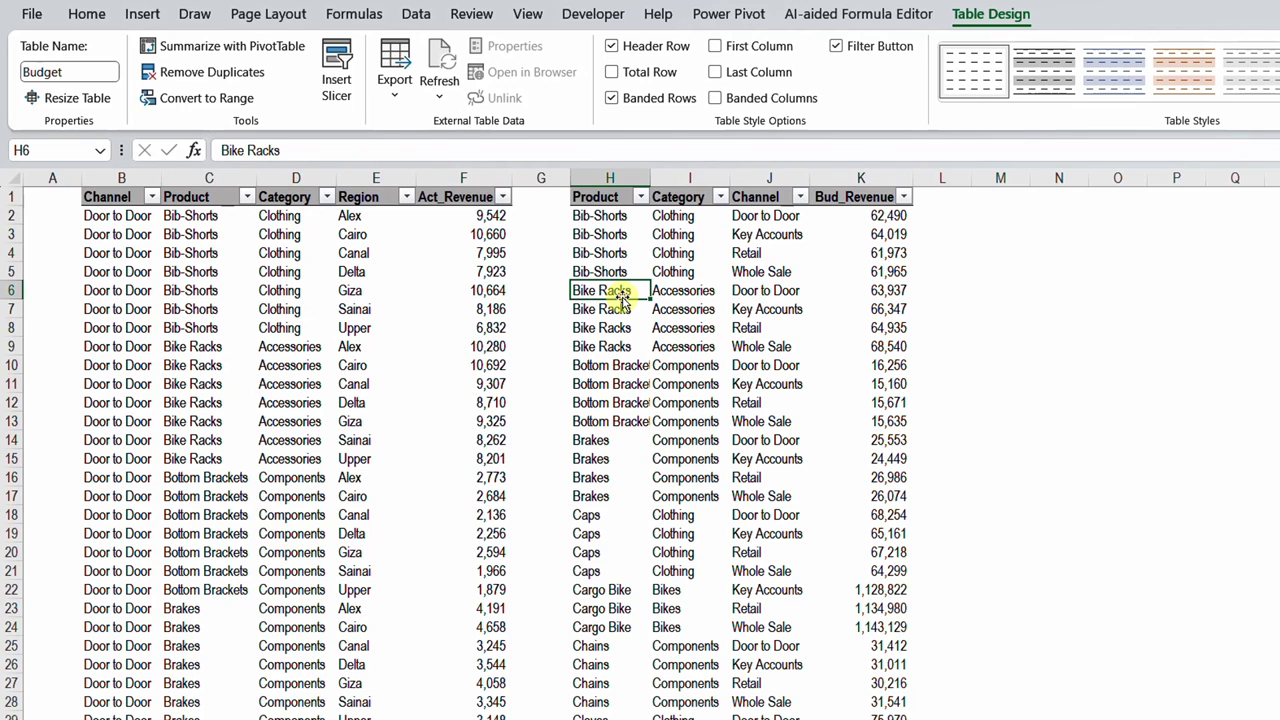
click(760, 196)
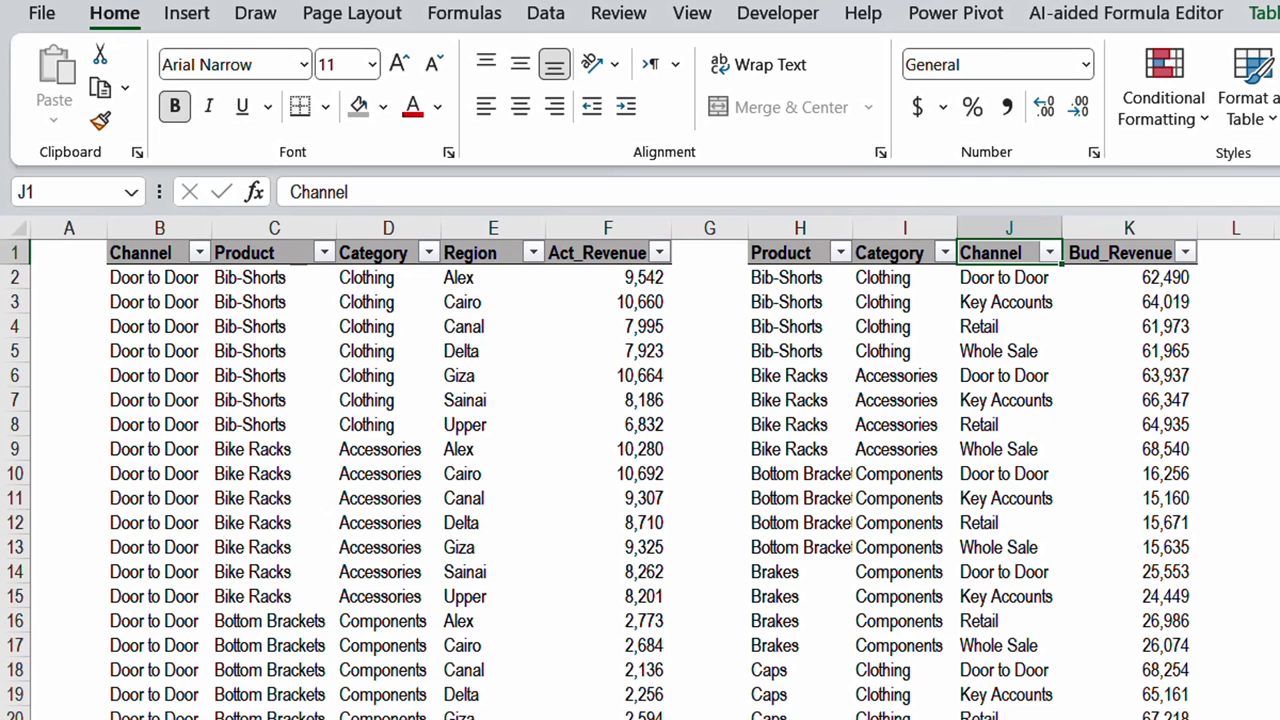
scroll(640, 470, down, 6)
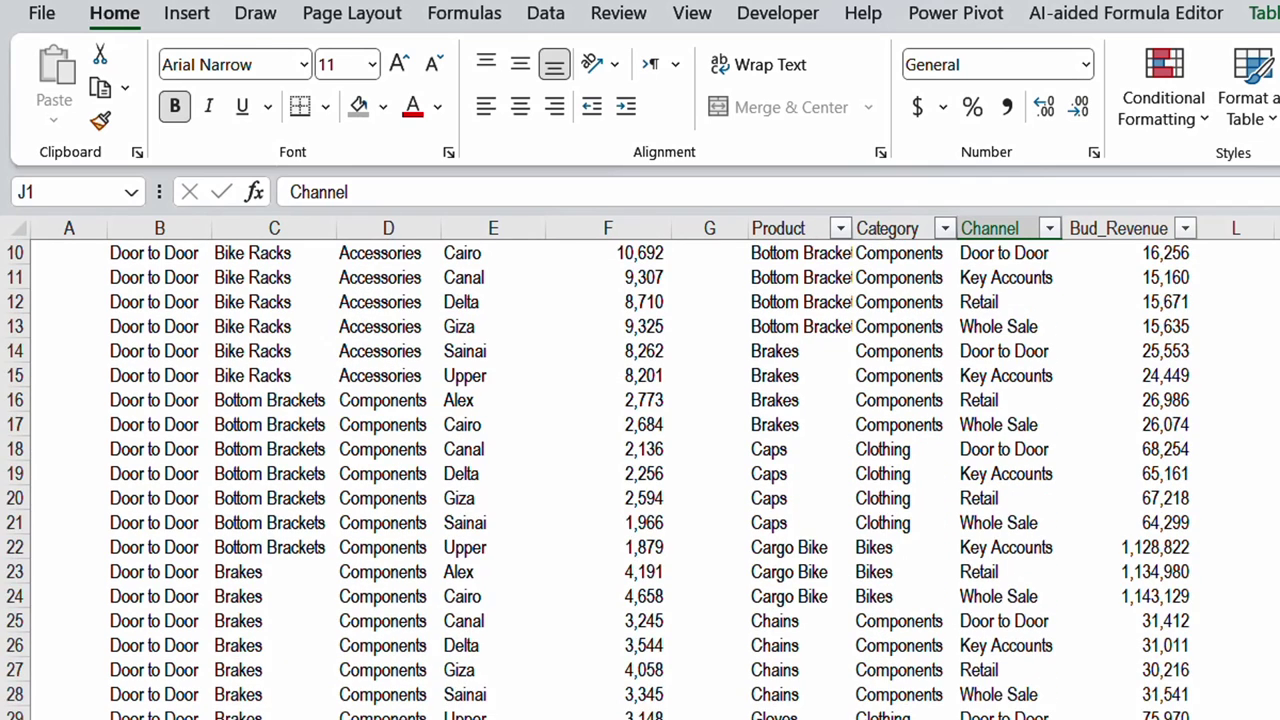
scroll(640, 470, up, 4)
scroll(406, 634, up, 2)
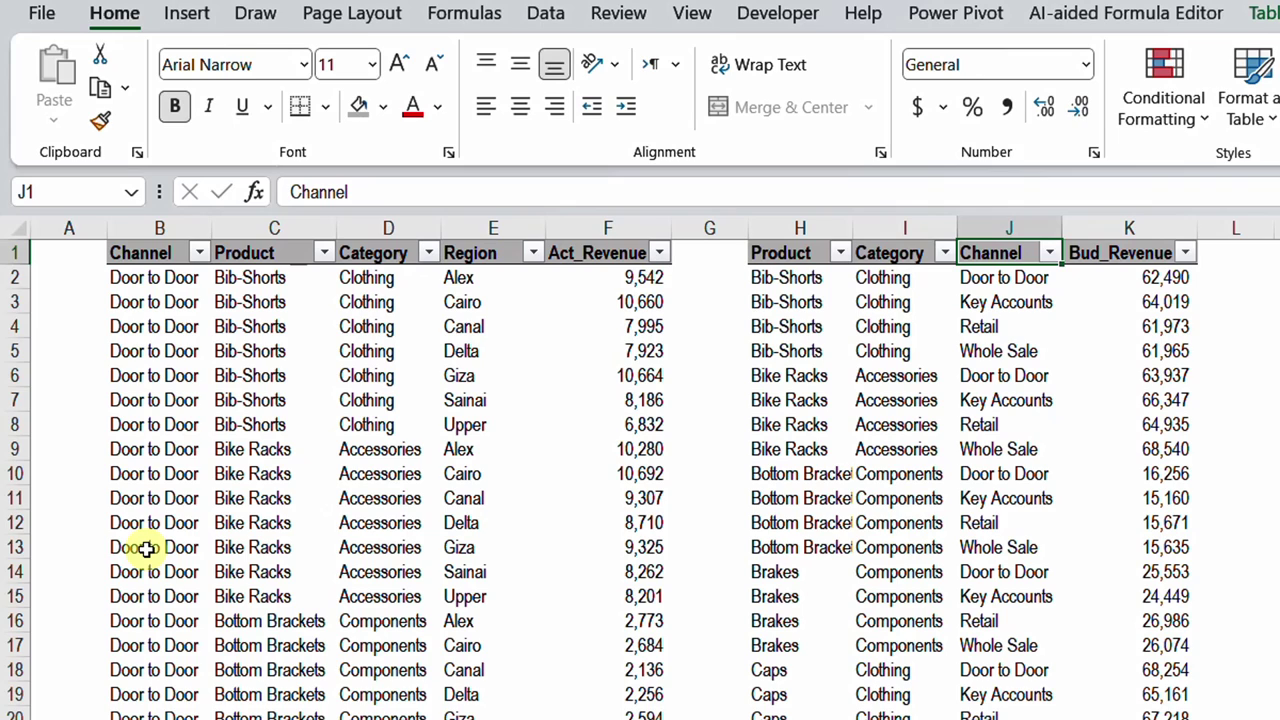
Copy the Product and Category columns of the Budget table, headers included, and paste them starting at cell M1.
click(792, 327)
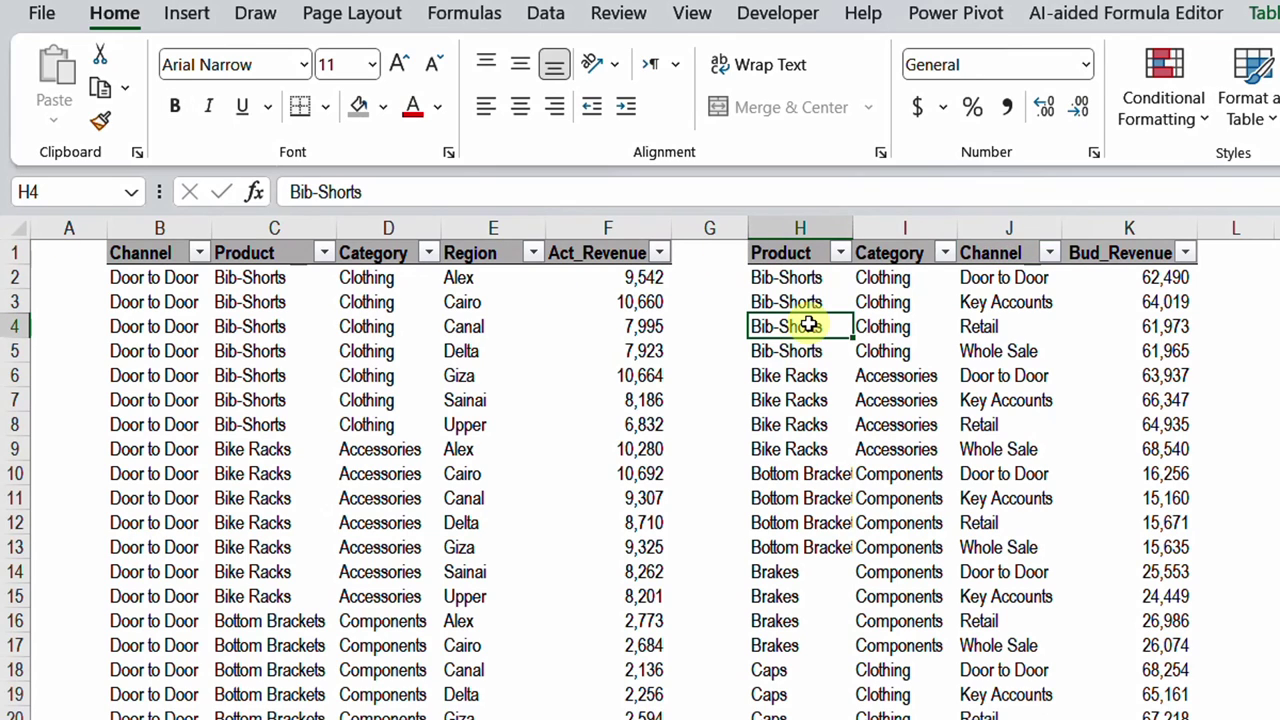
key(ctrl+space)
key(ctrl+space)
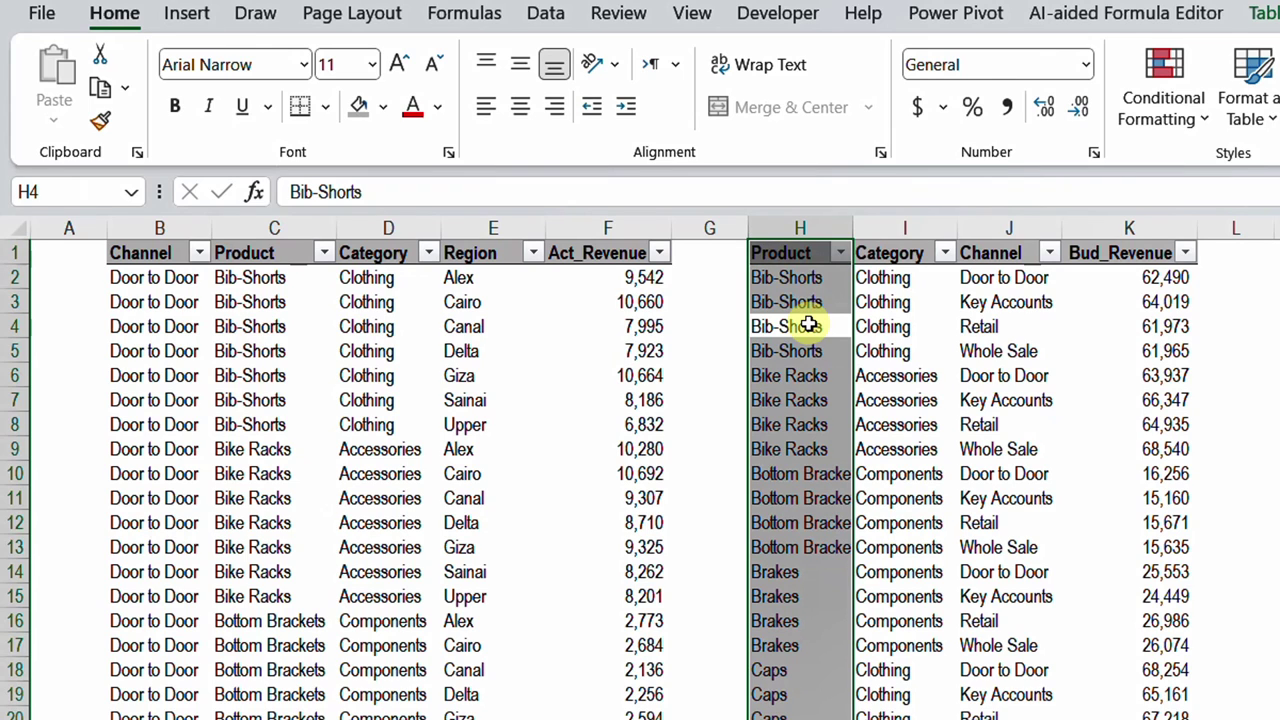
key(shift+Right)
key(ctrl+c)
key(Right)
key(Right)
key(Right)
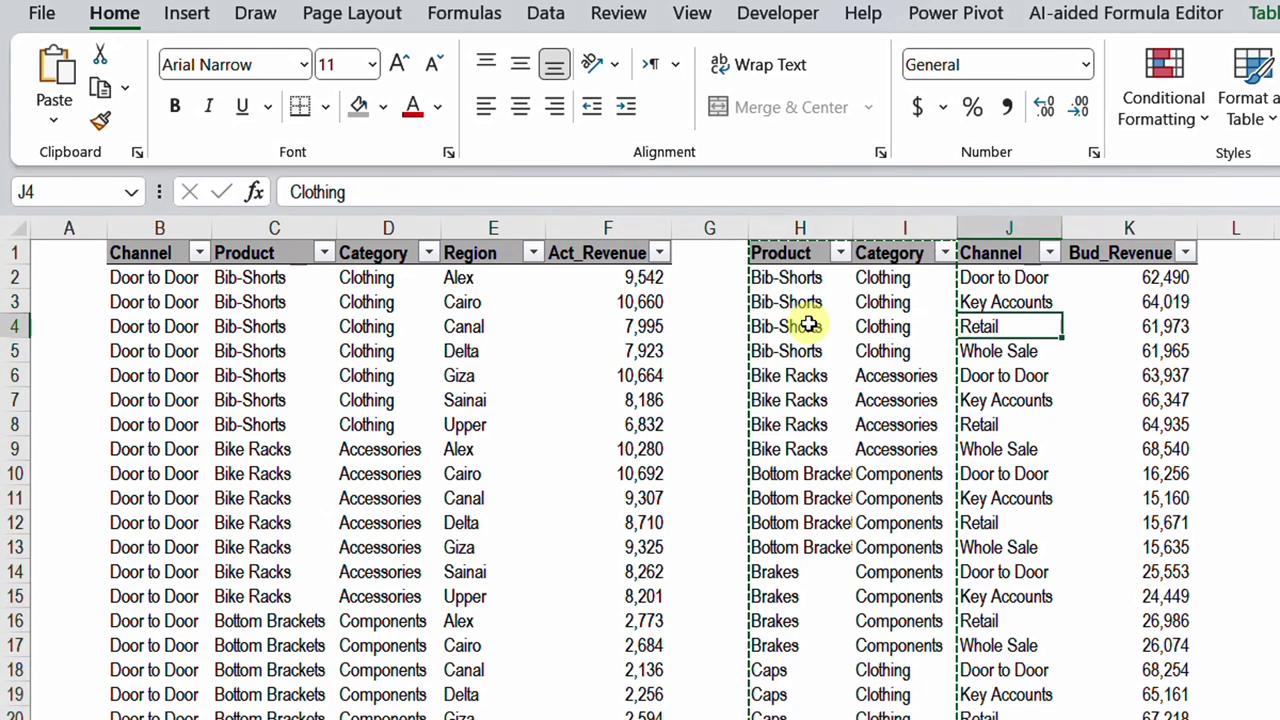
key(Up)
key(Up)
key(Up)
key(Right)
key(Right)
key(Left)
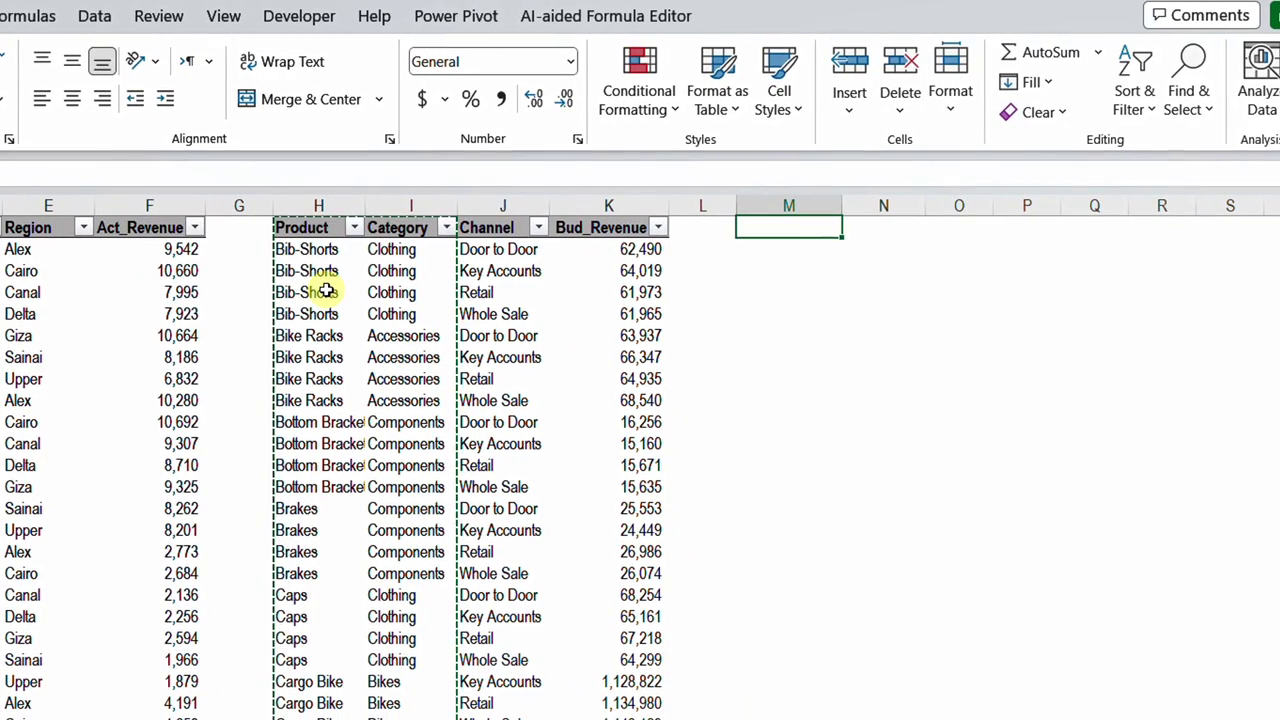
key(ctrl+v)
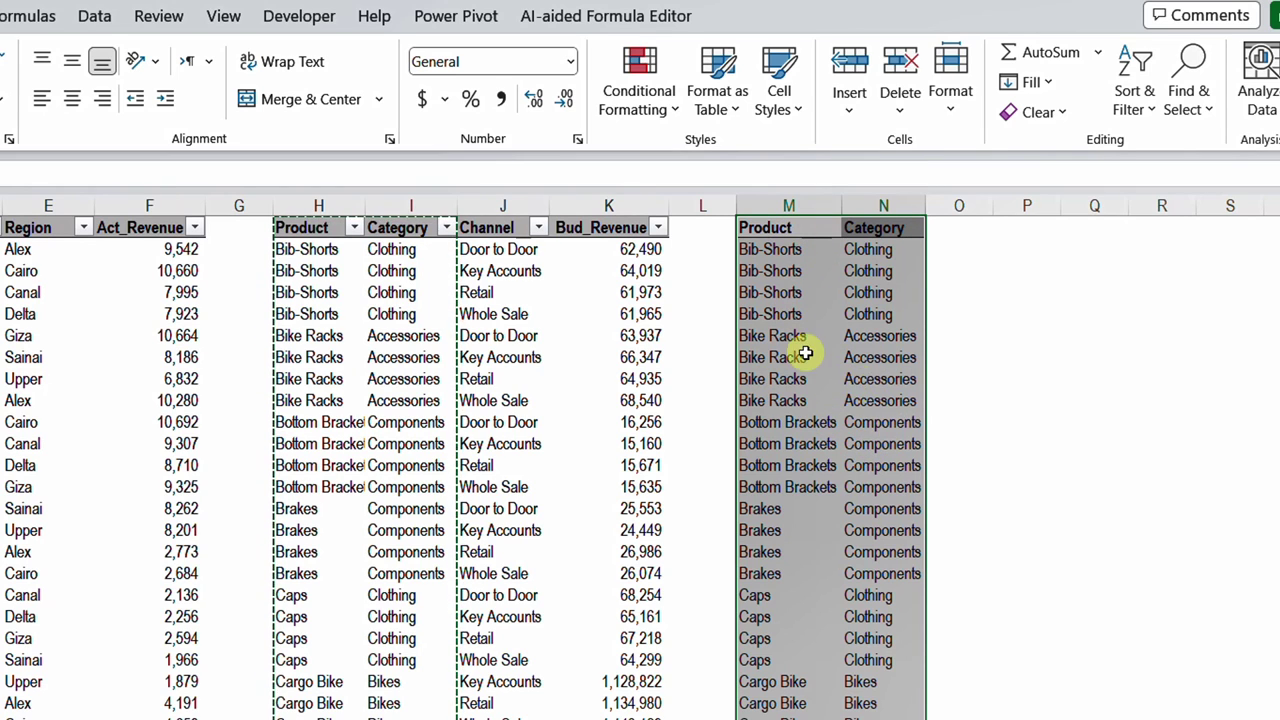
Remove duplicate rows from the pasted Product and Category list, comparing both columns and treating the first row as headers.
click(92, 18)
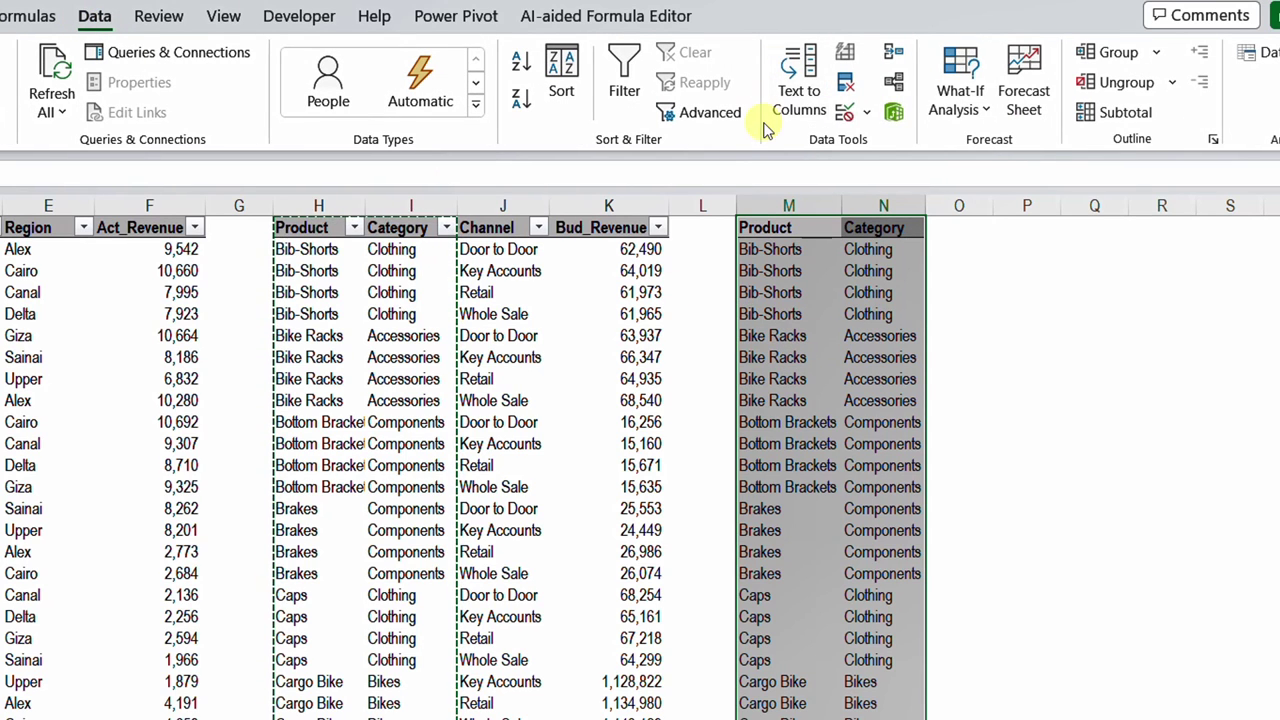
click(845, 84)
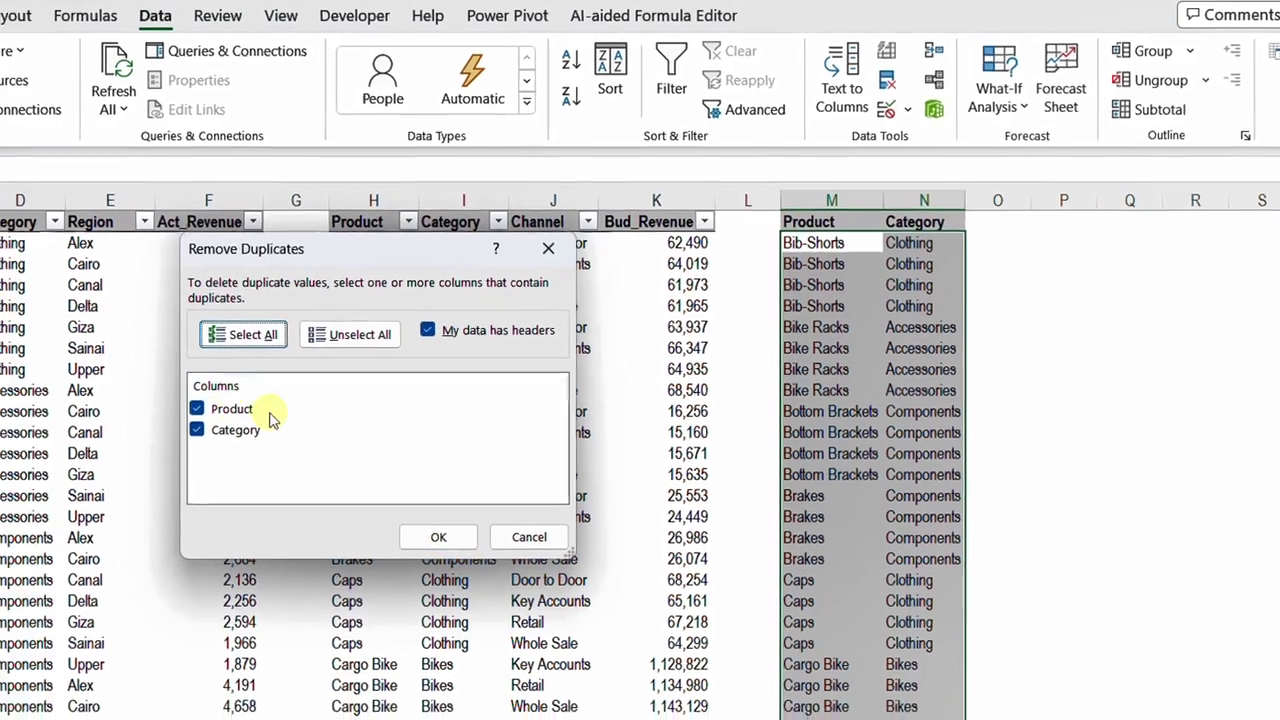
click(455, 542)
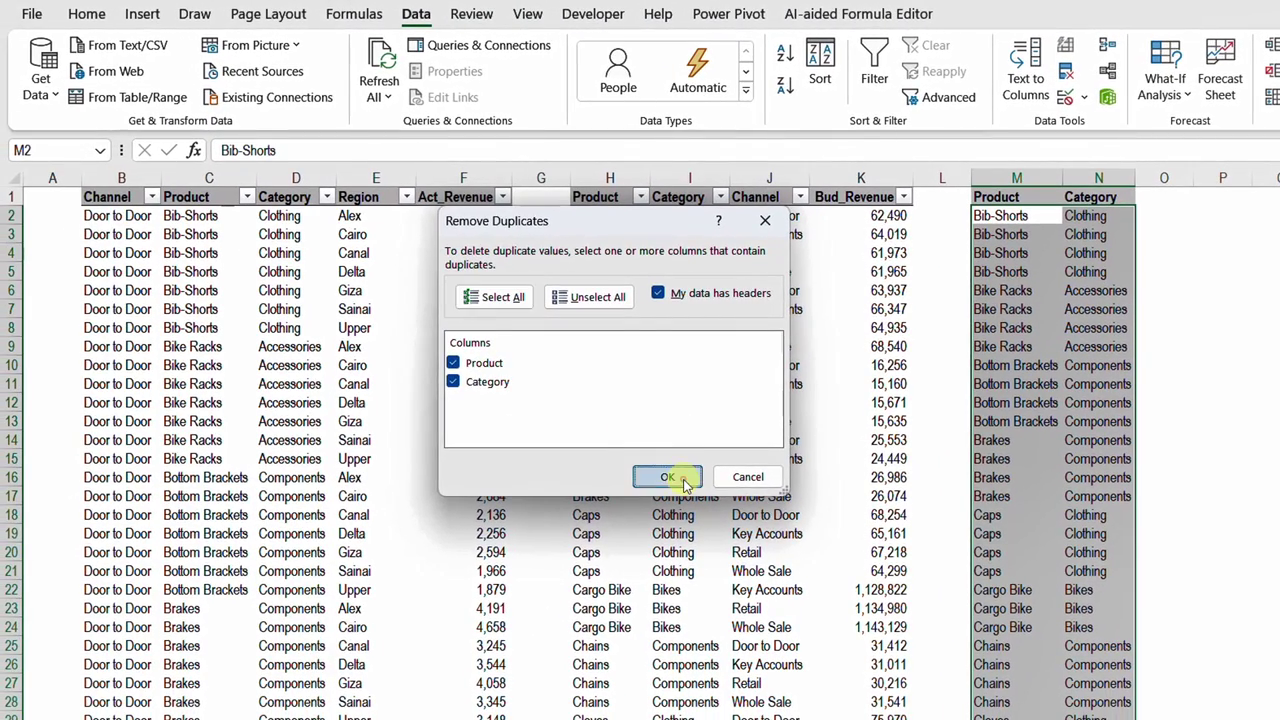
click(885, 428)
Examine the number of unique products in the deduplicated list in column M.
click(1010, 216)
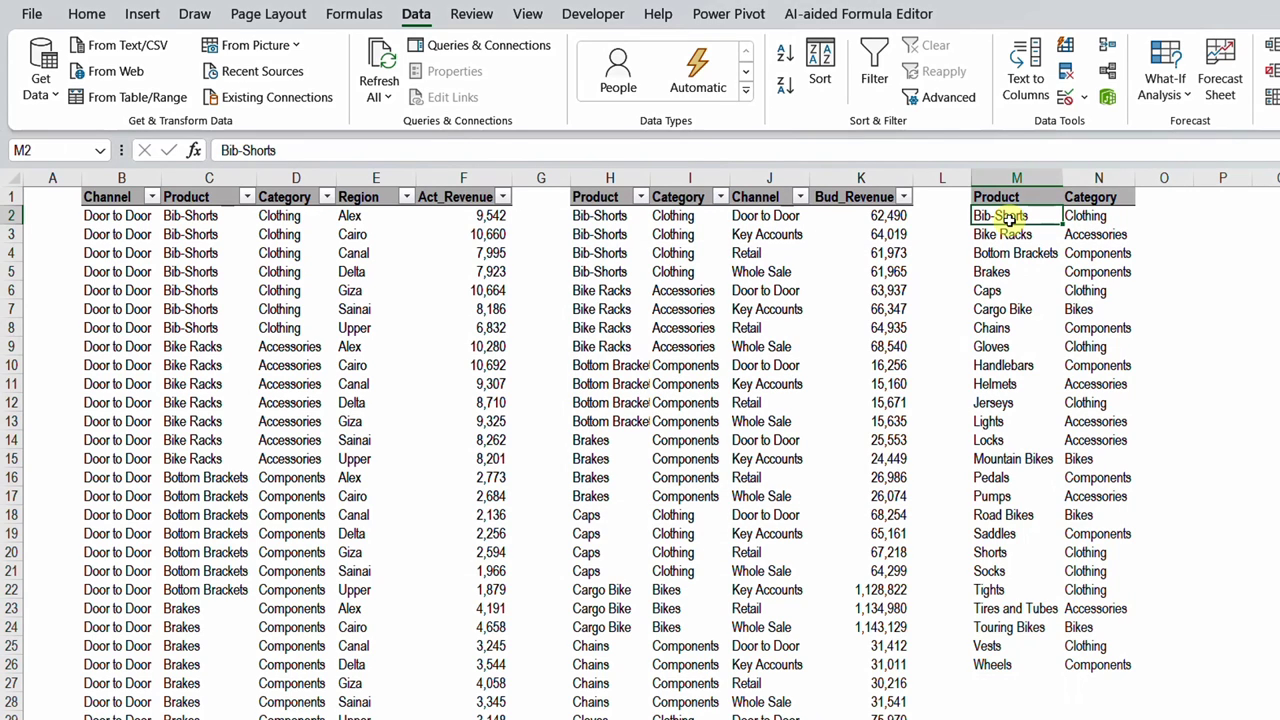
key(ctrl+shift+Down)
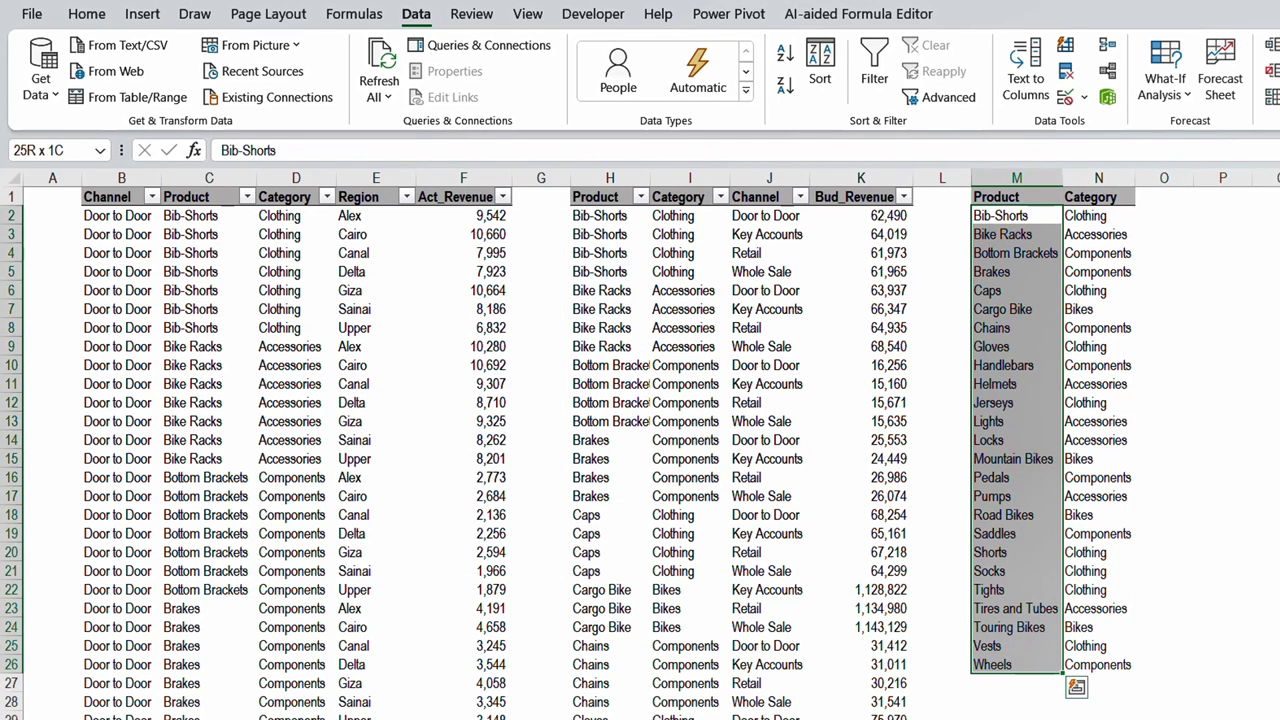
click(1023, 440)
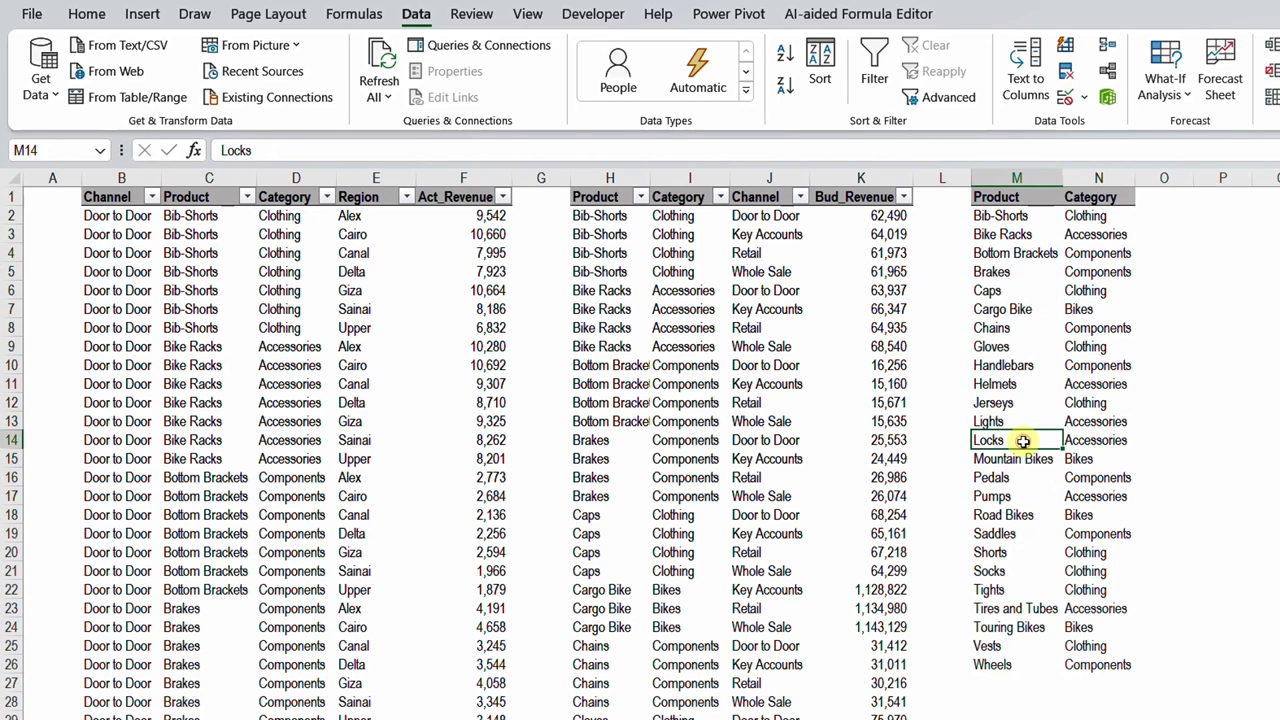
click(1016, 254)
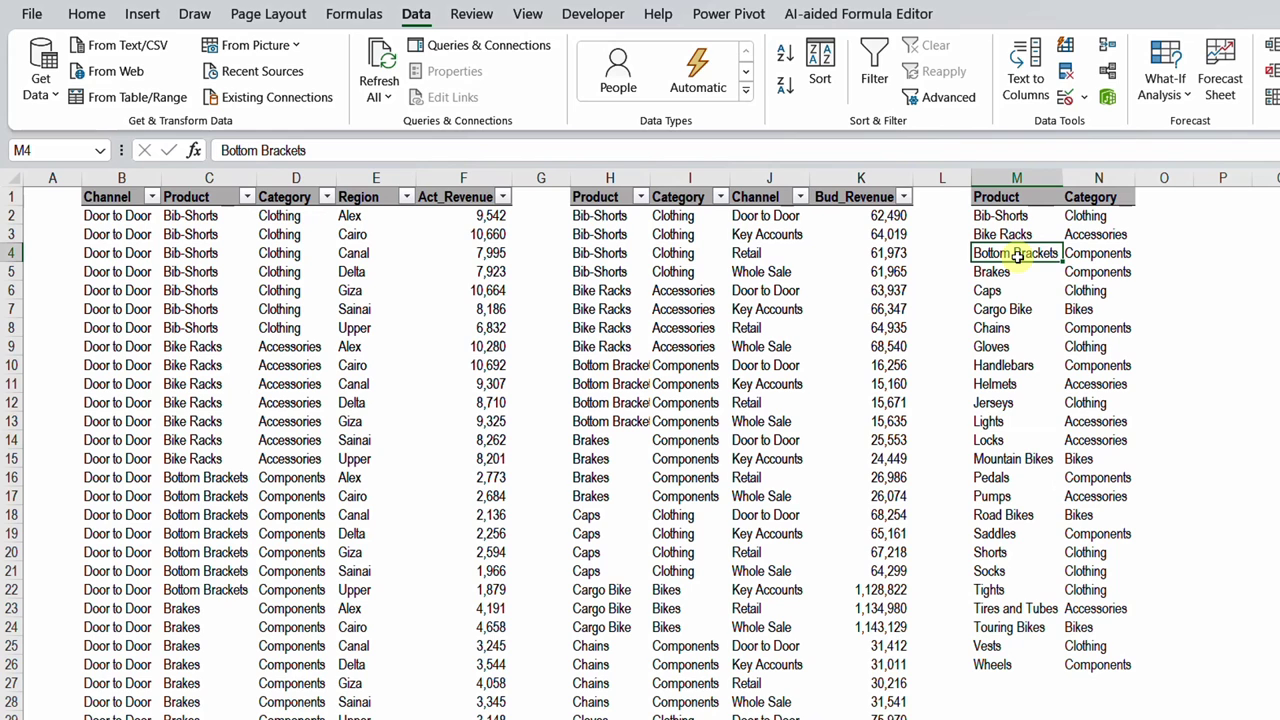
Convert the unique Product and Category list in M1:N26 into an unstyled table with headers, named Product.
key(ctrl+t)
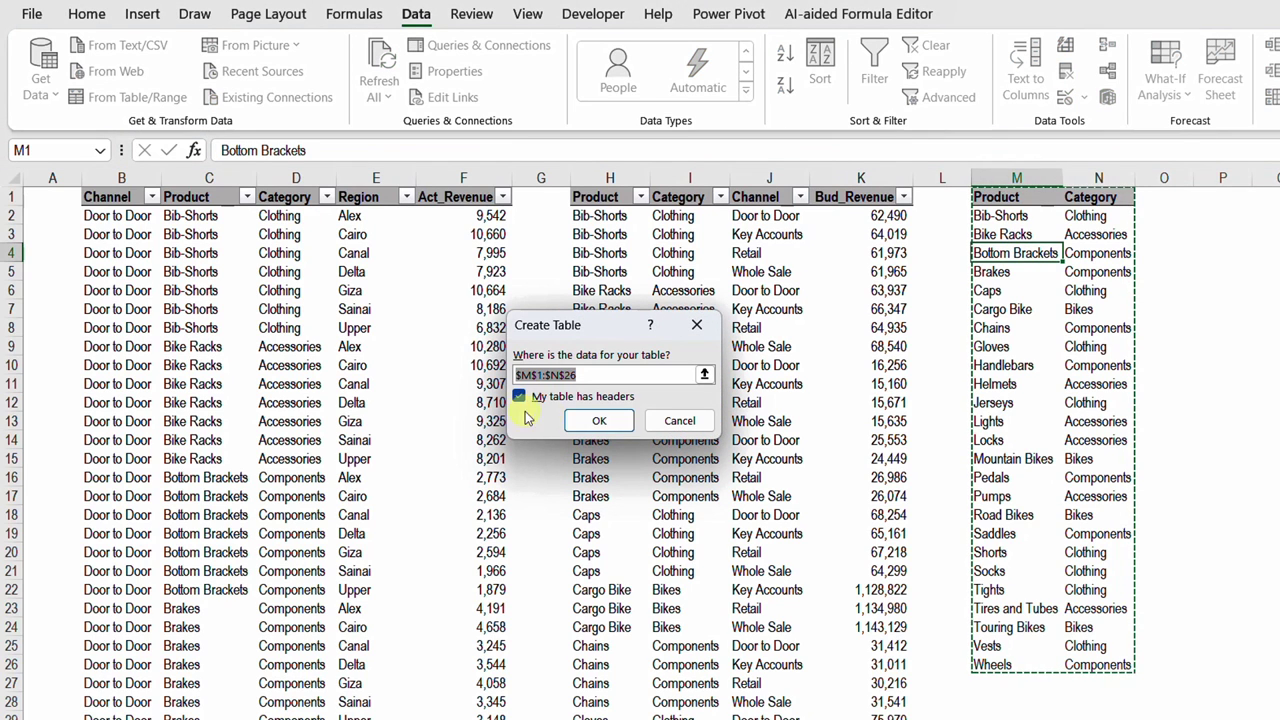
click(604, 420)
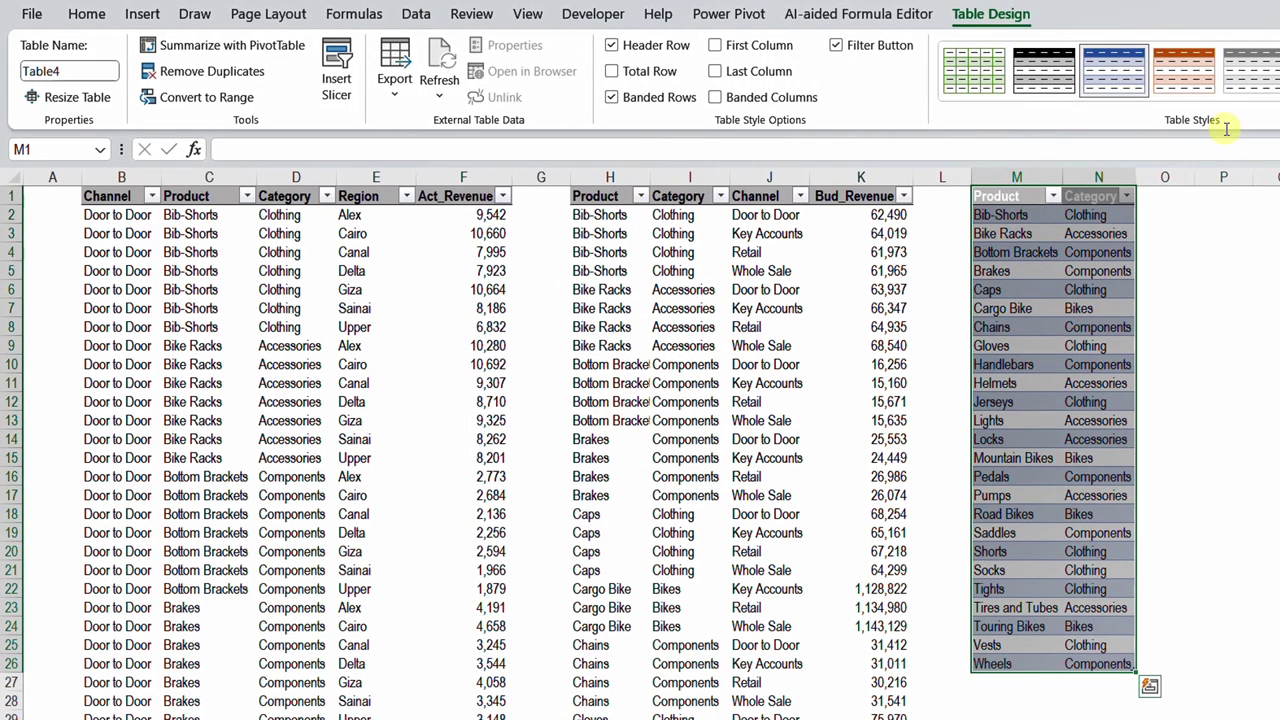
click(1276, 108)
click(980, 100)
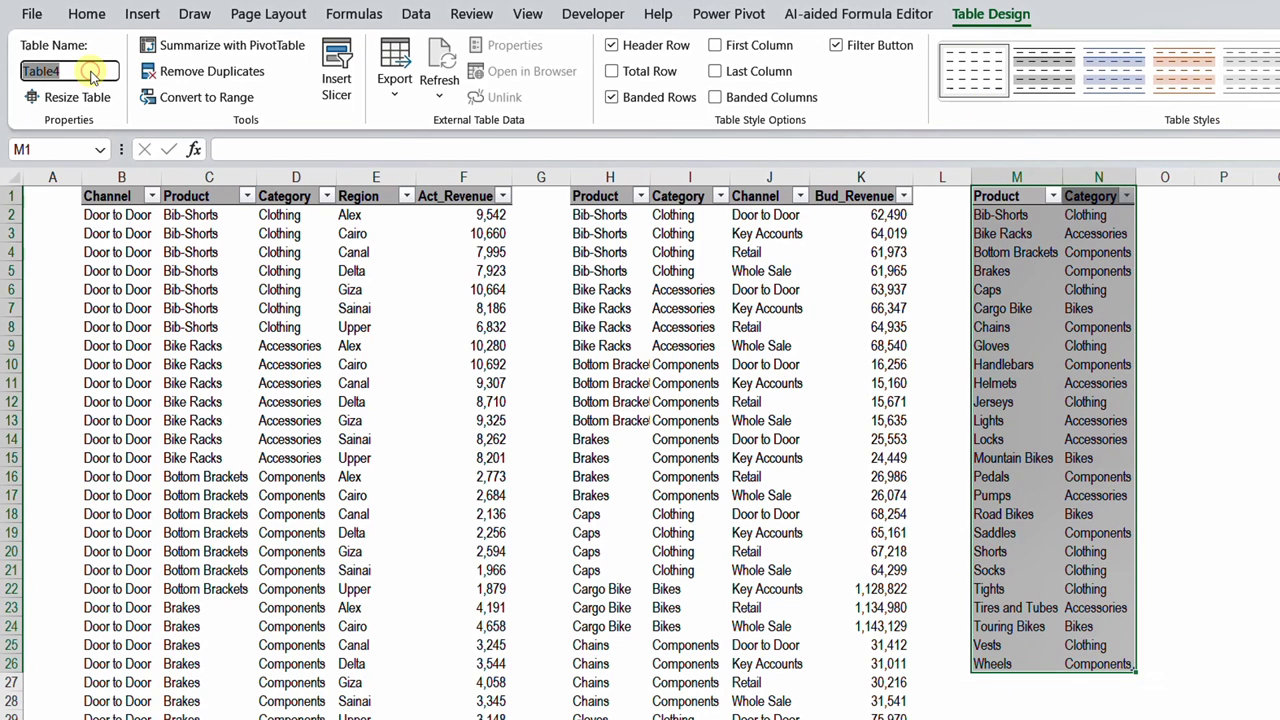
text(Product)
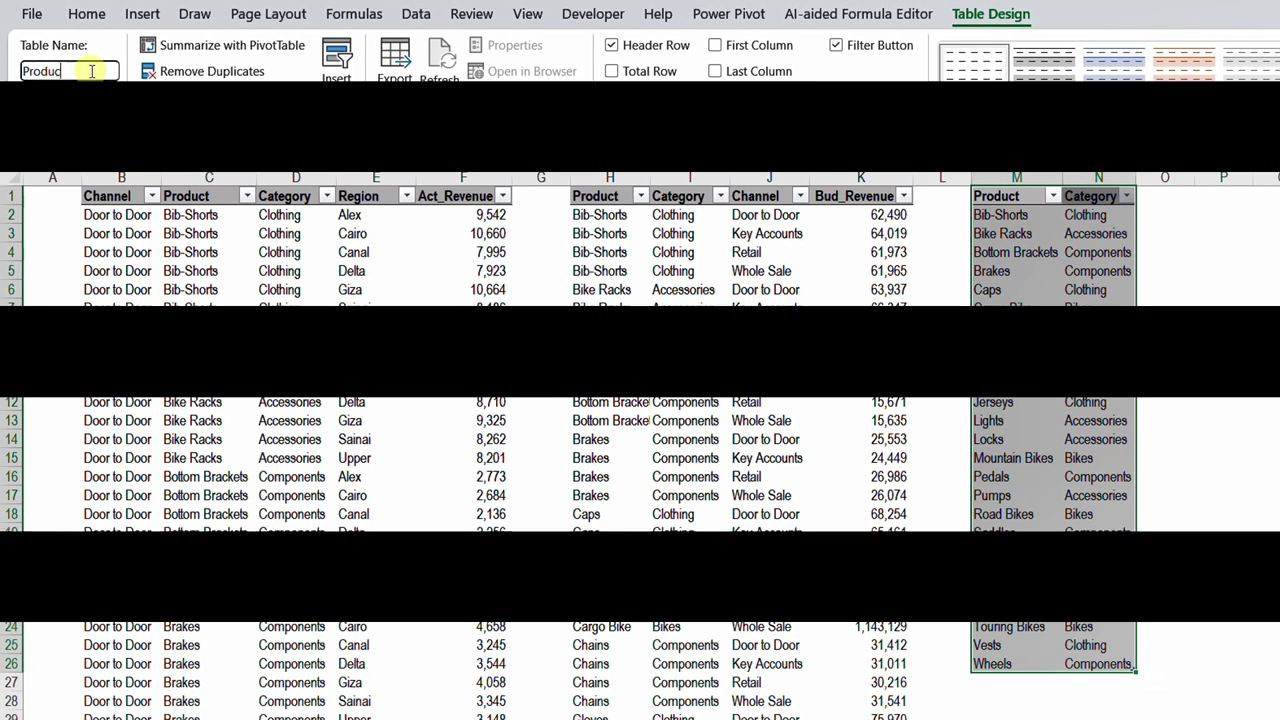
Create a PivotTable from the Actual table at cell C4 of the Pivot Table sheet, adding the data to the Data Model.
click(376, 364)
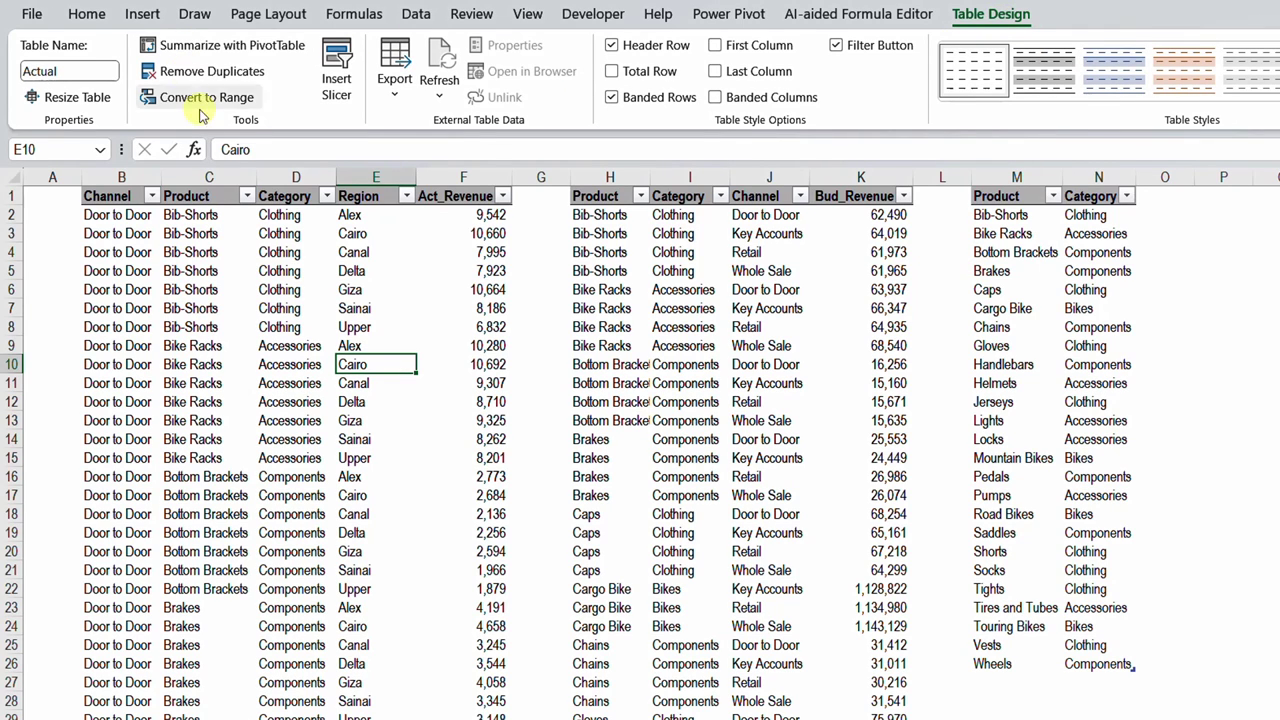
click(218, 50)
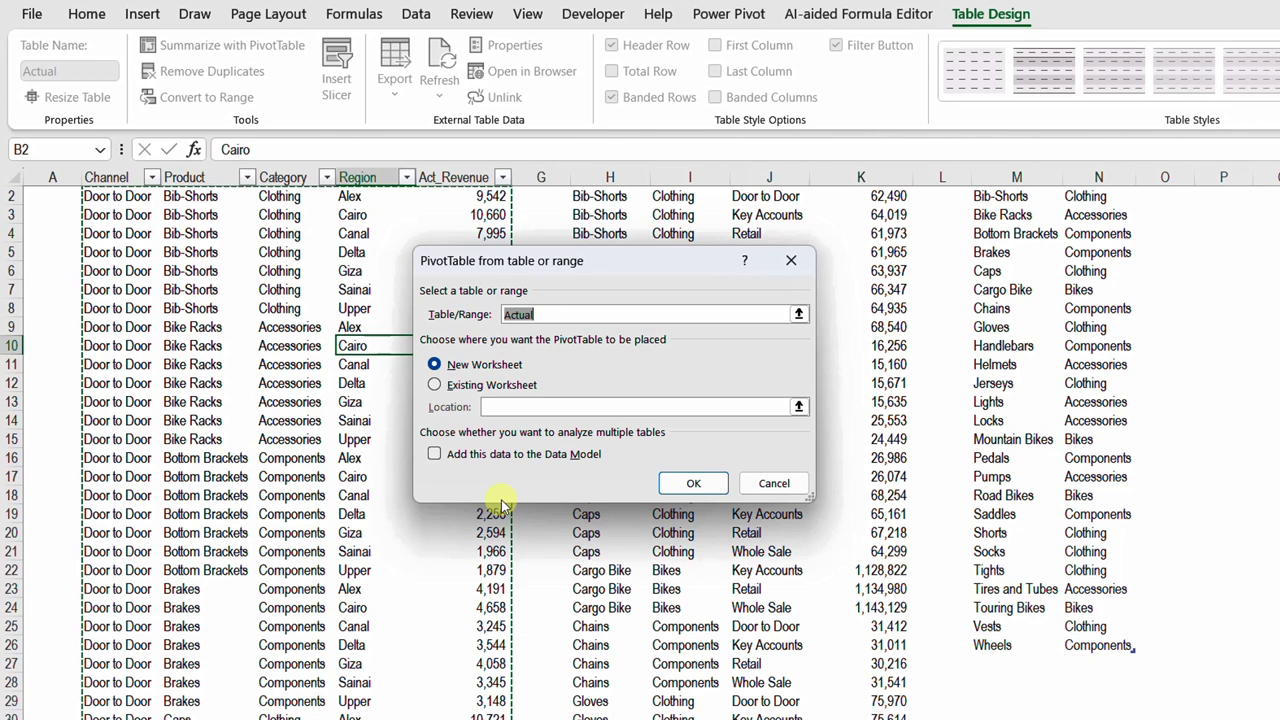
click(434, 453)
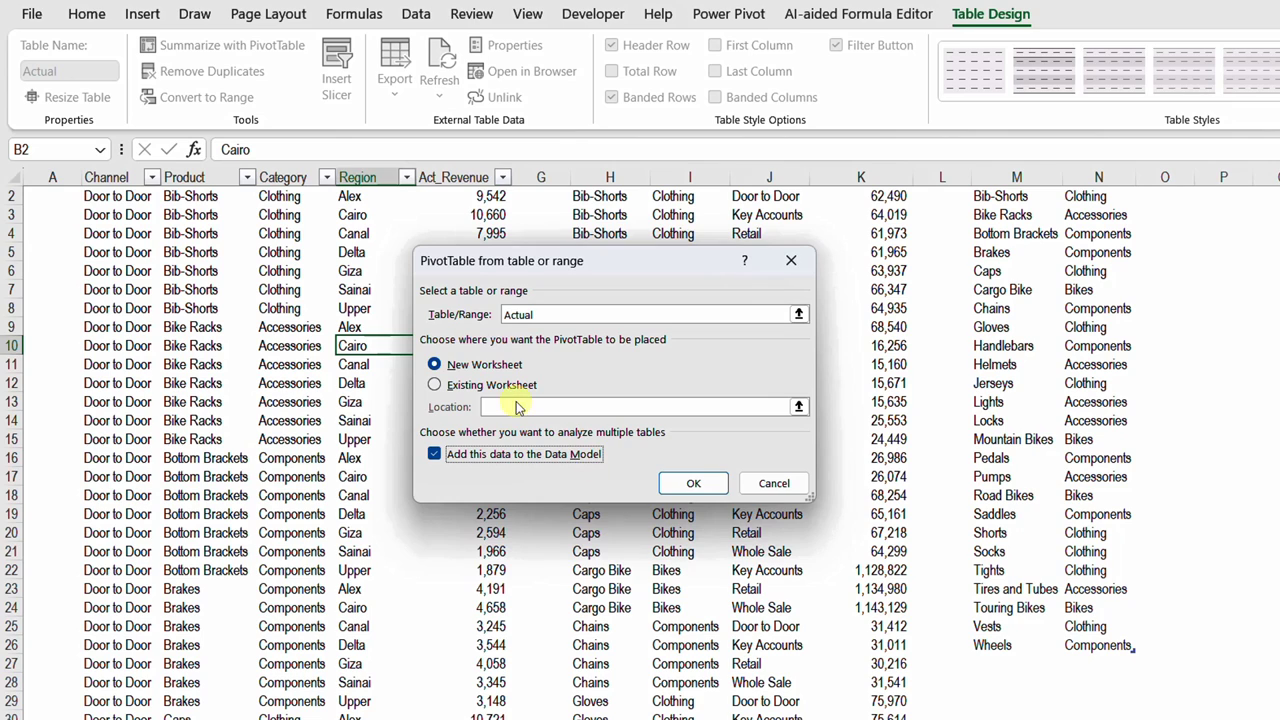
click(435, 386)
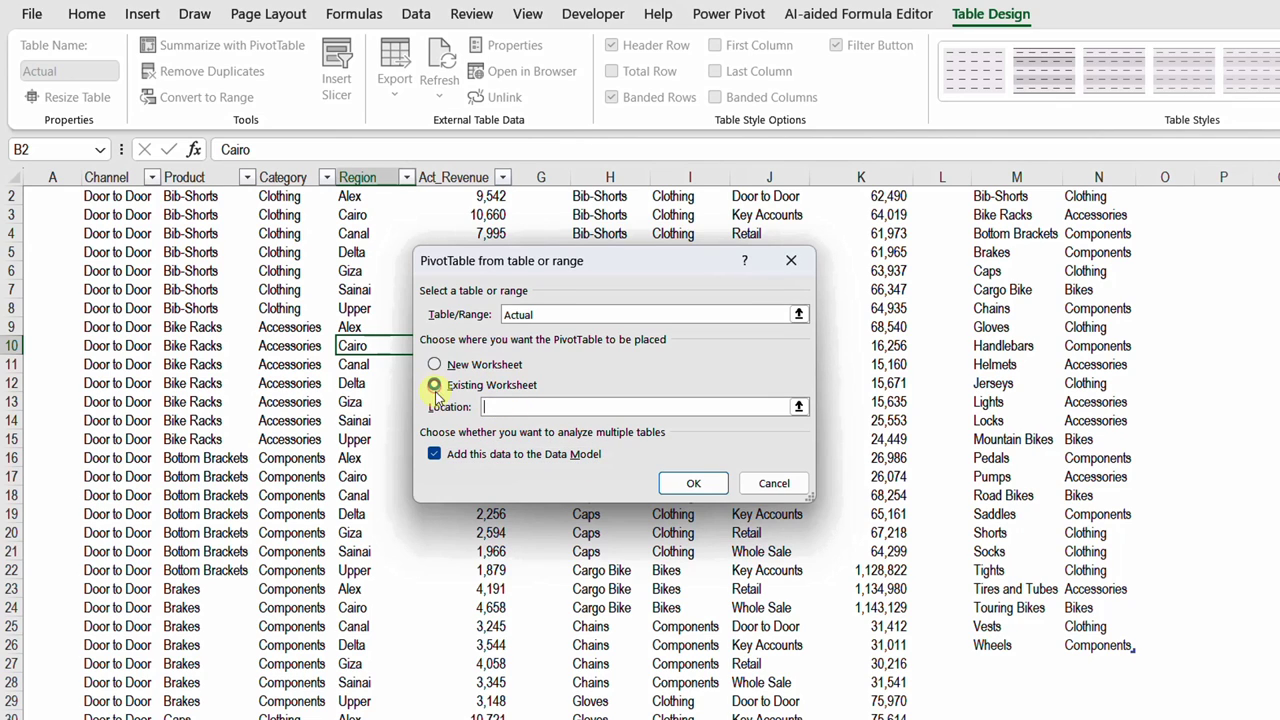
click(800, 407)
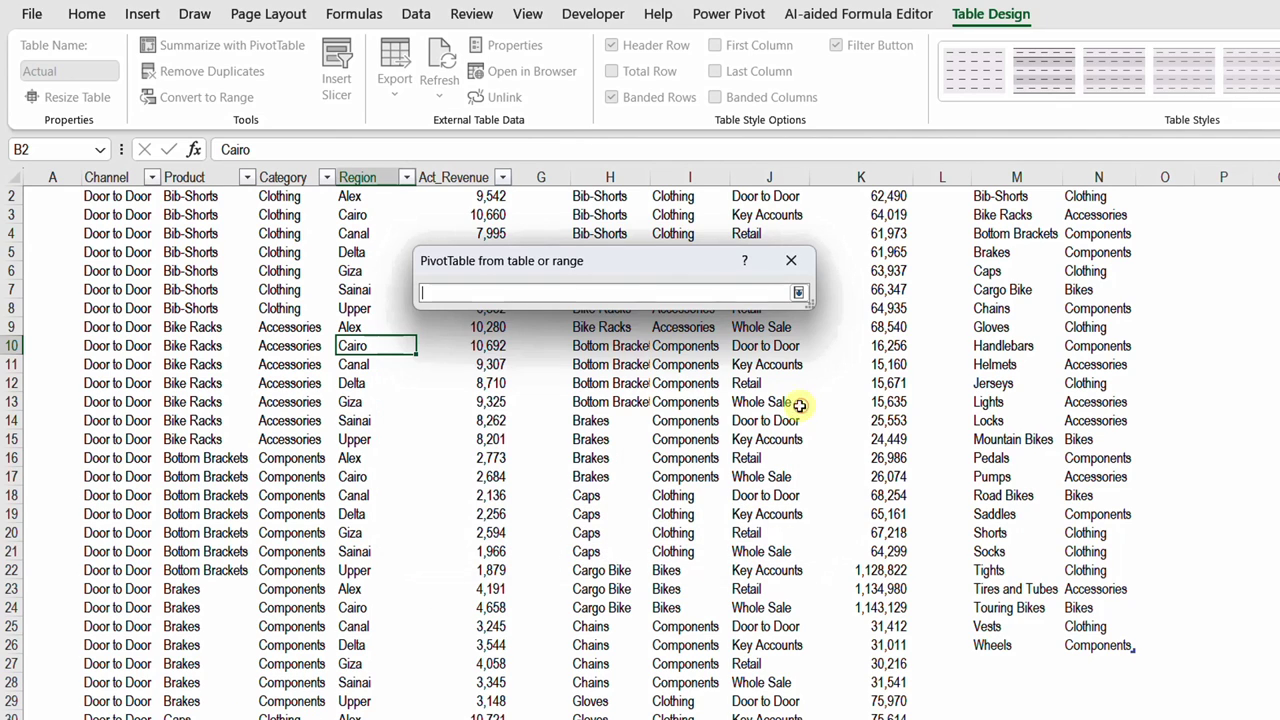
click(250, 712)
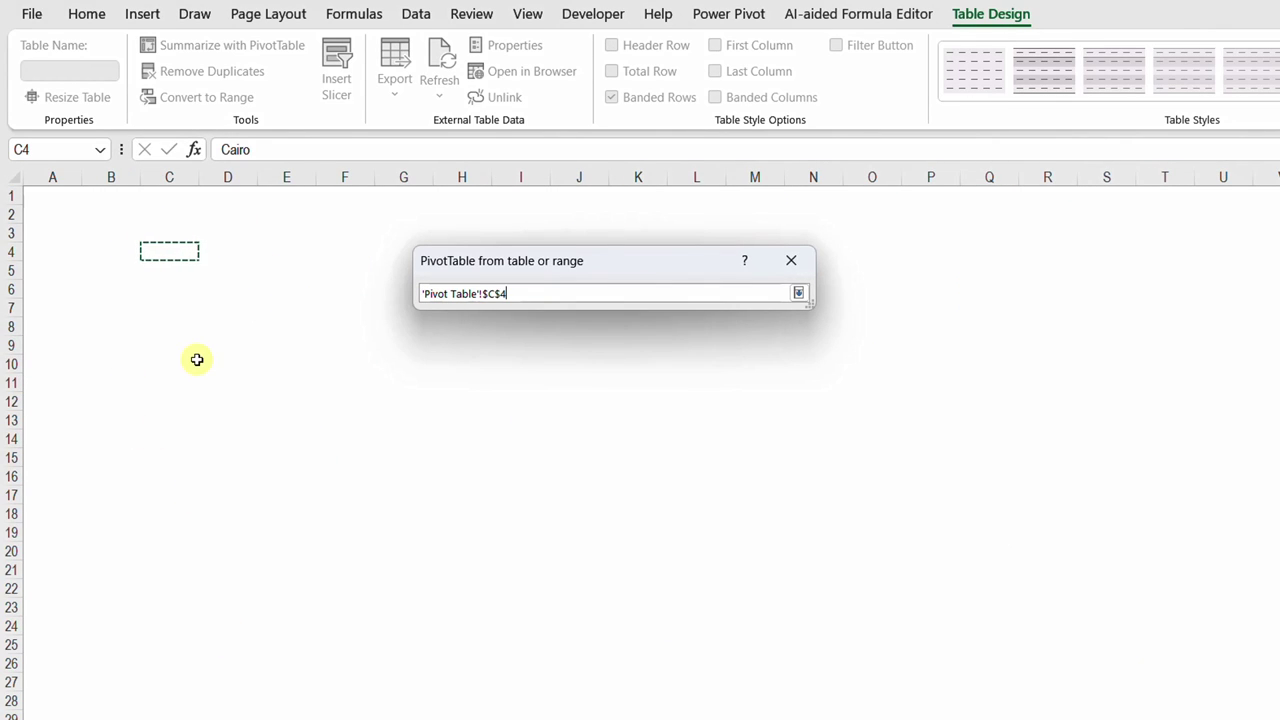
click(798, 293)
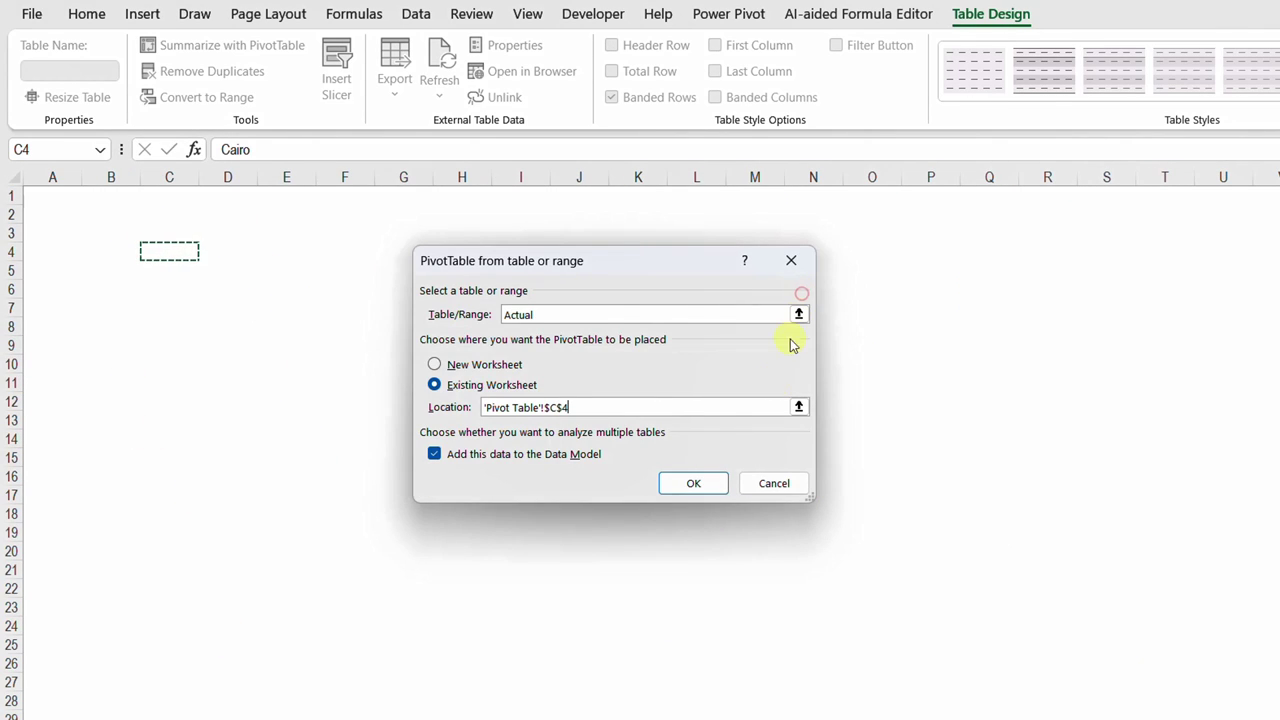
click(714, 483)
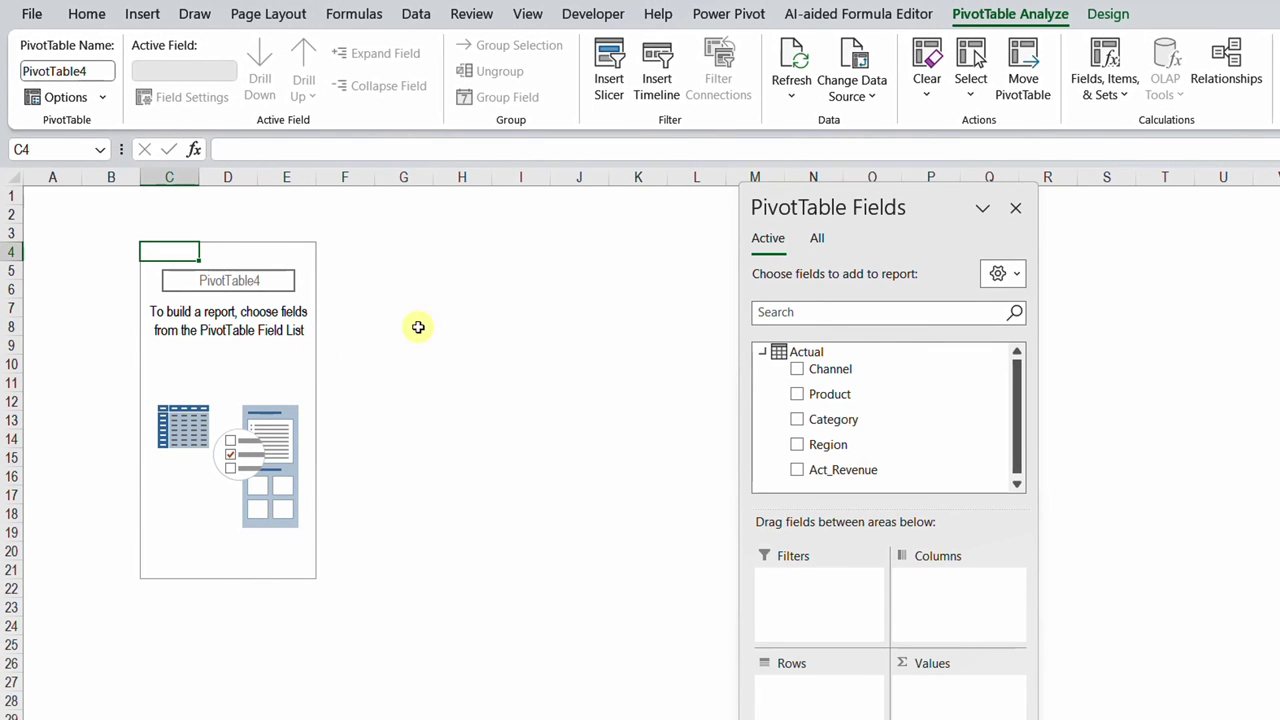
Put Category from the Product table in the PivotTable's rows and sum Act_Revenue from the Actual table as values.
drag(863, 201, 686, 128)
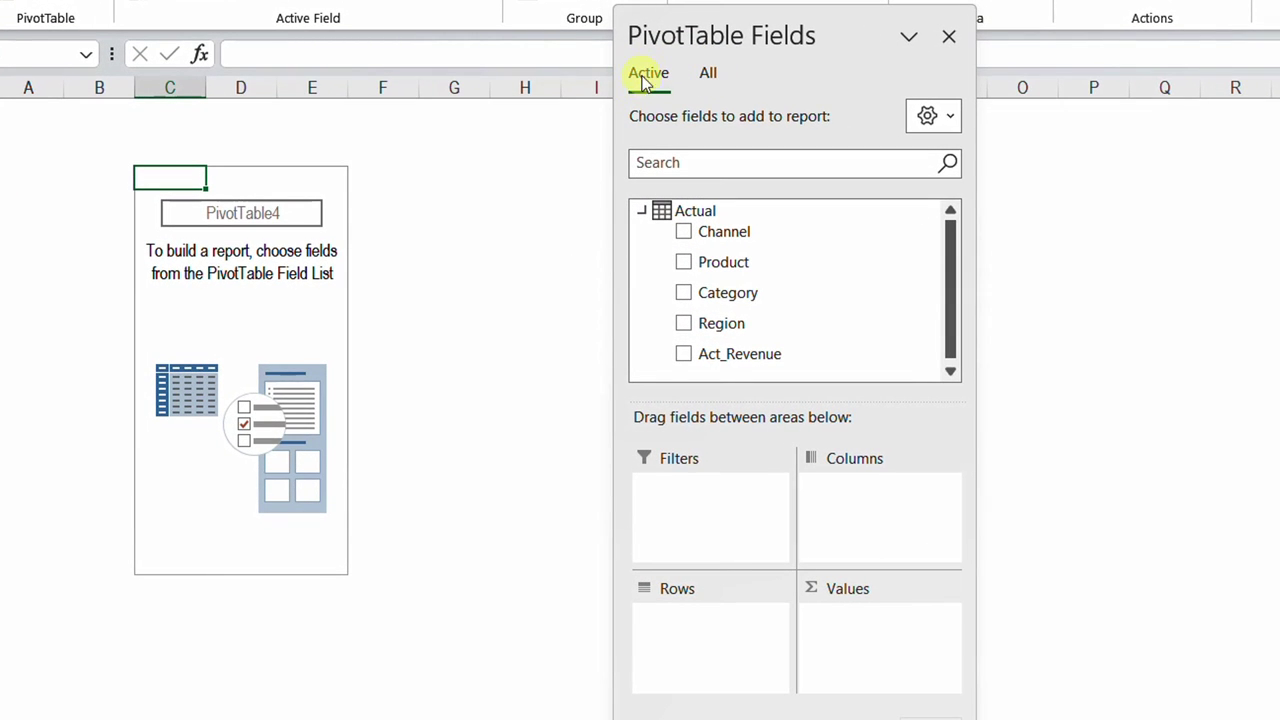
click(716, 78)
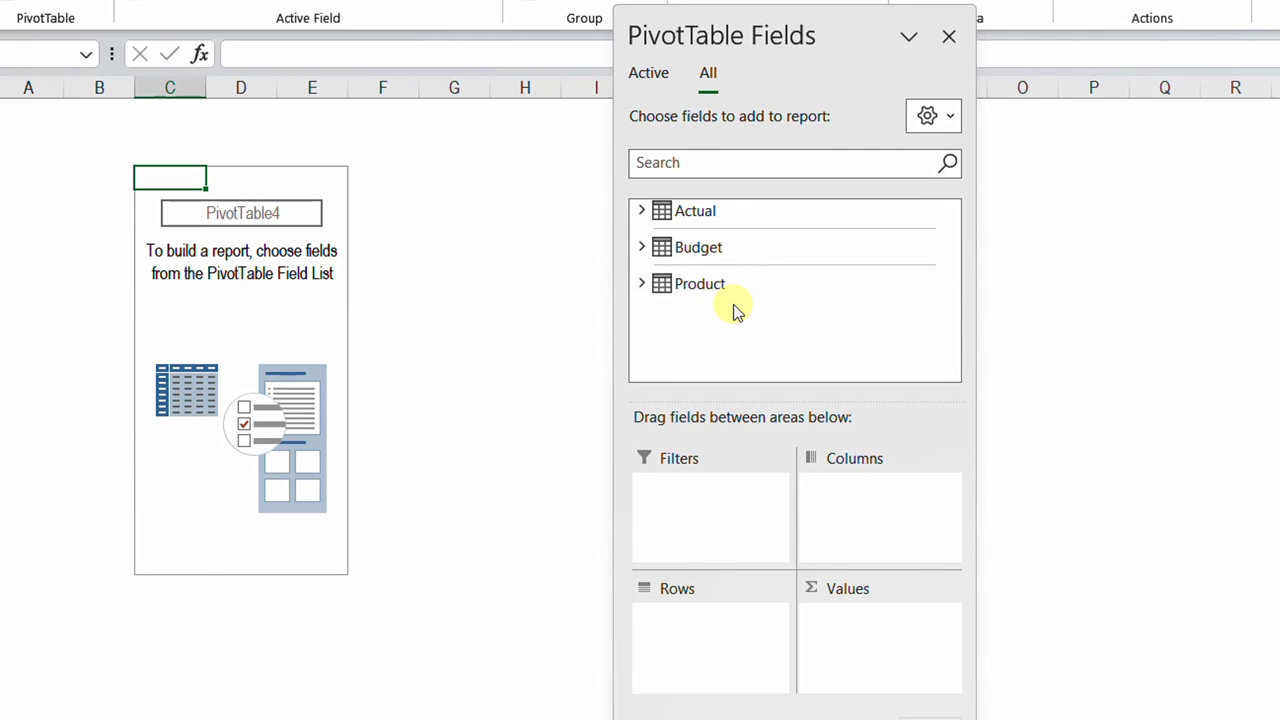
click(642, 285)
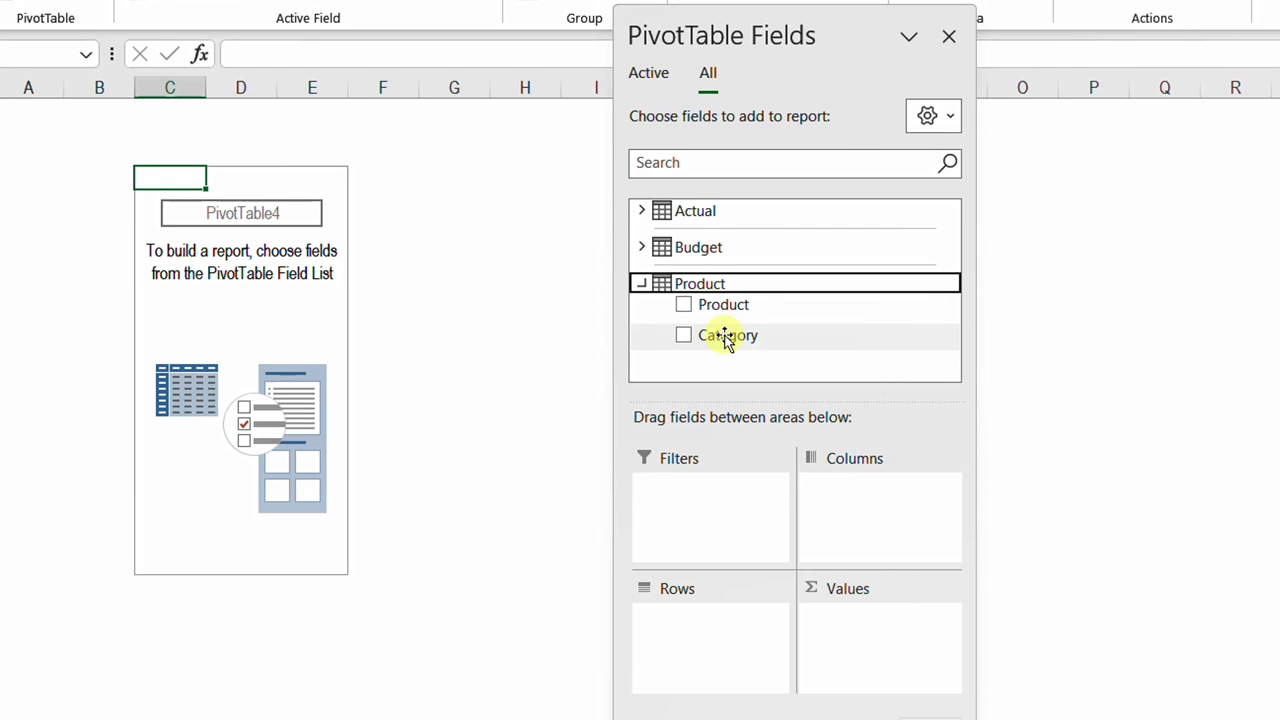
drag(726, 338, 775, 640)
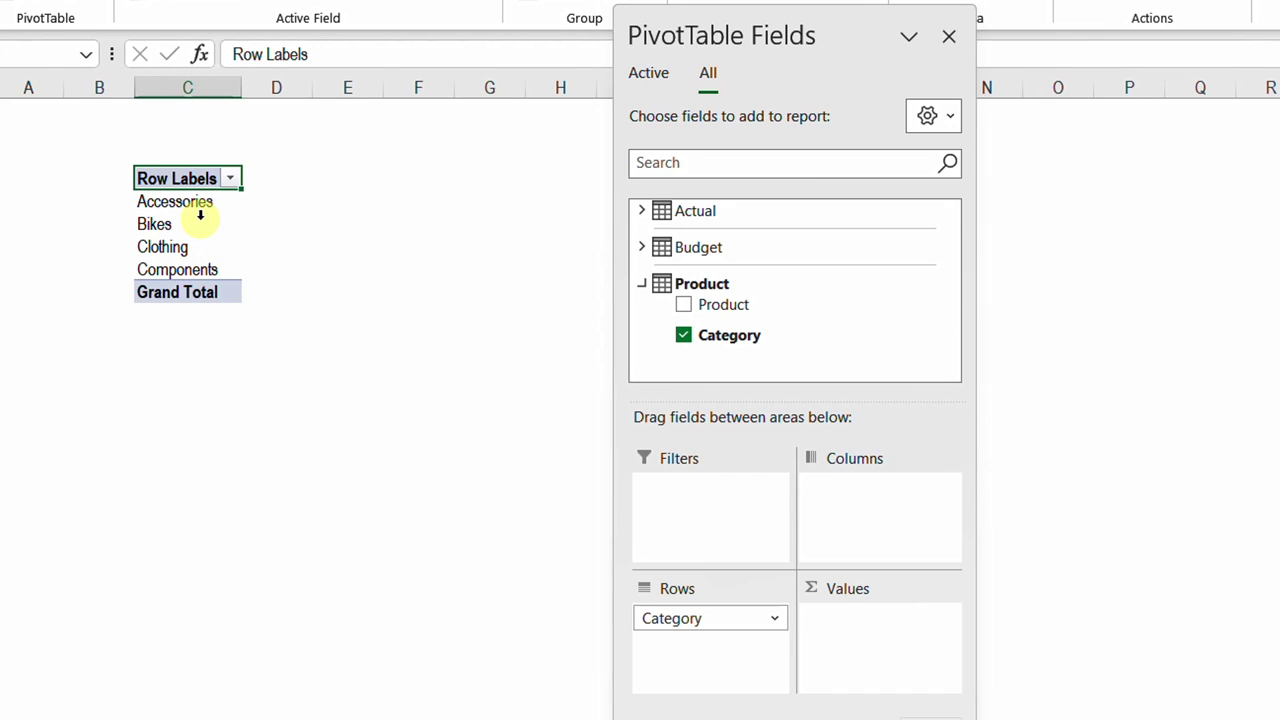
click(642, 210)
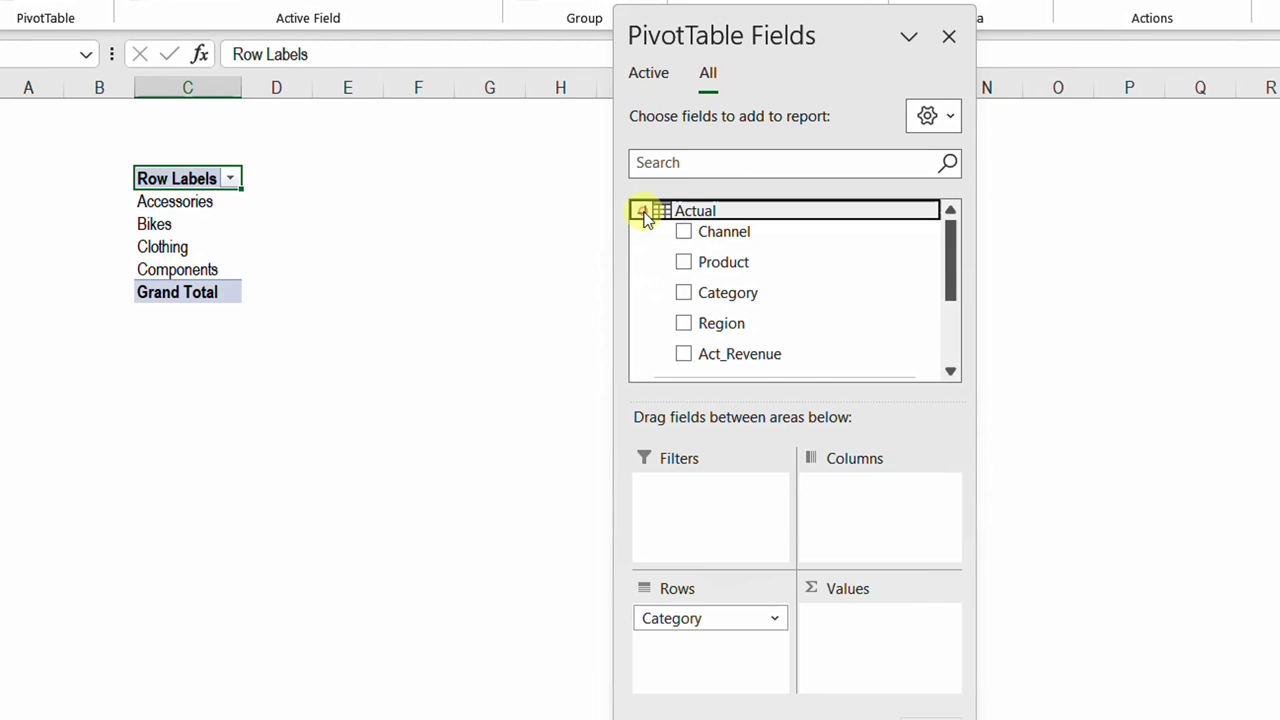
click(684, 358)
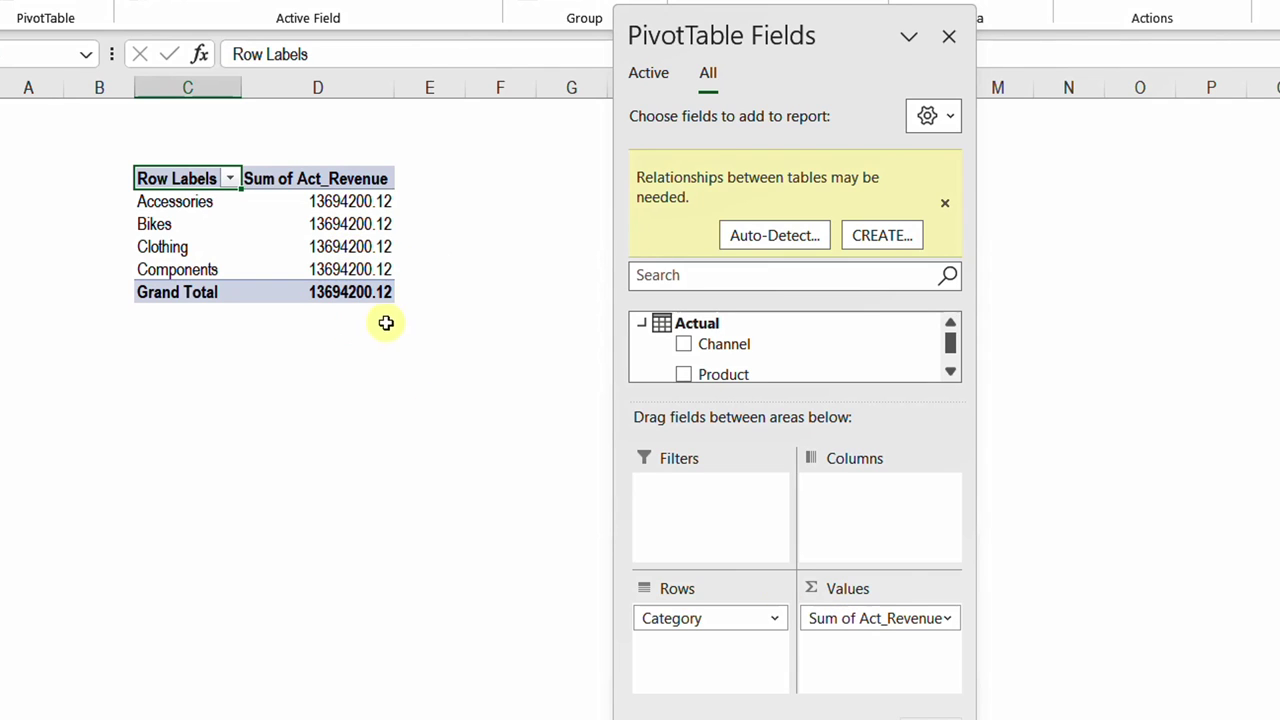
Auto-detect the relationship needed between the Actual and Product tables.
mouse_move(353, 298)
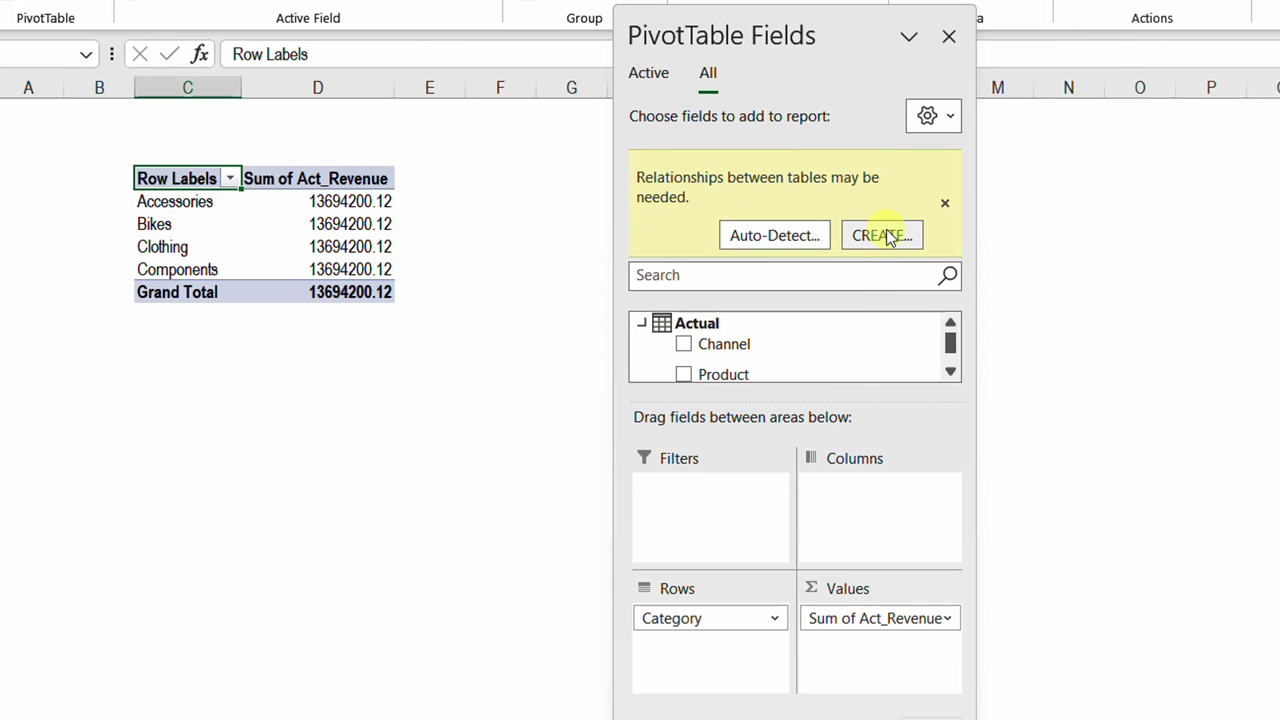
click(750, 240)
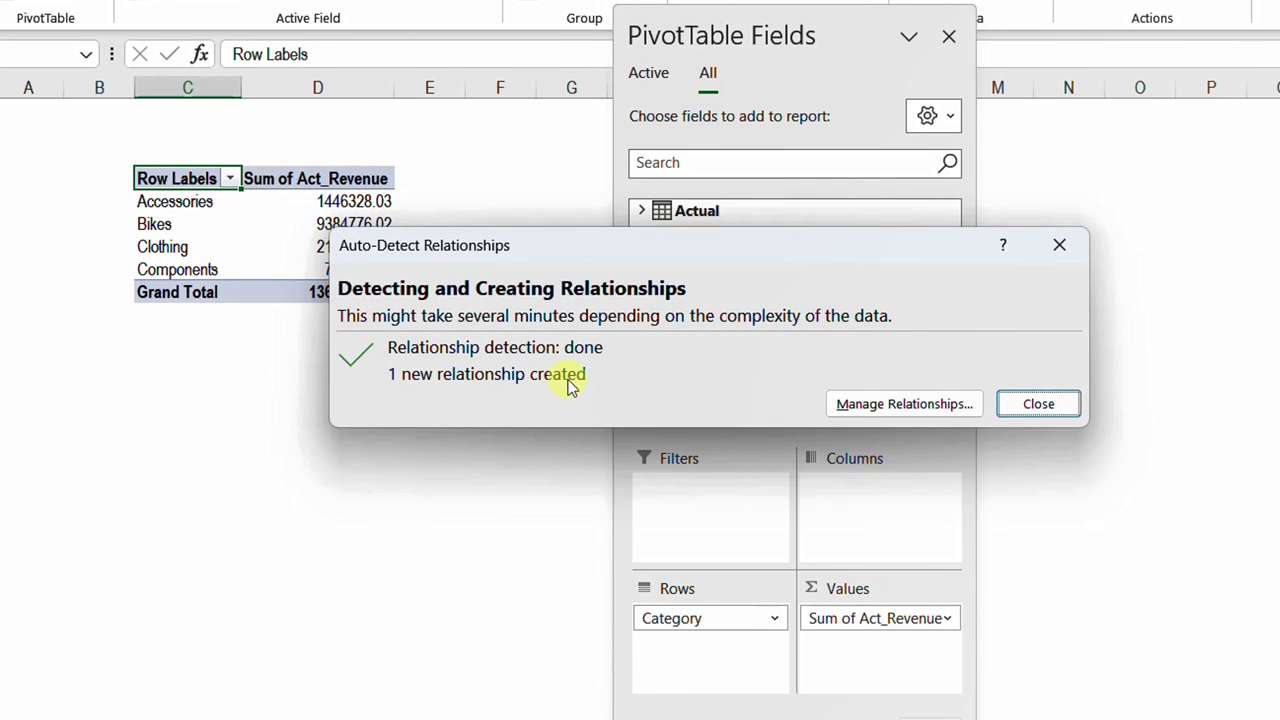
click(1038, 404)
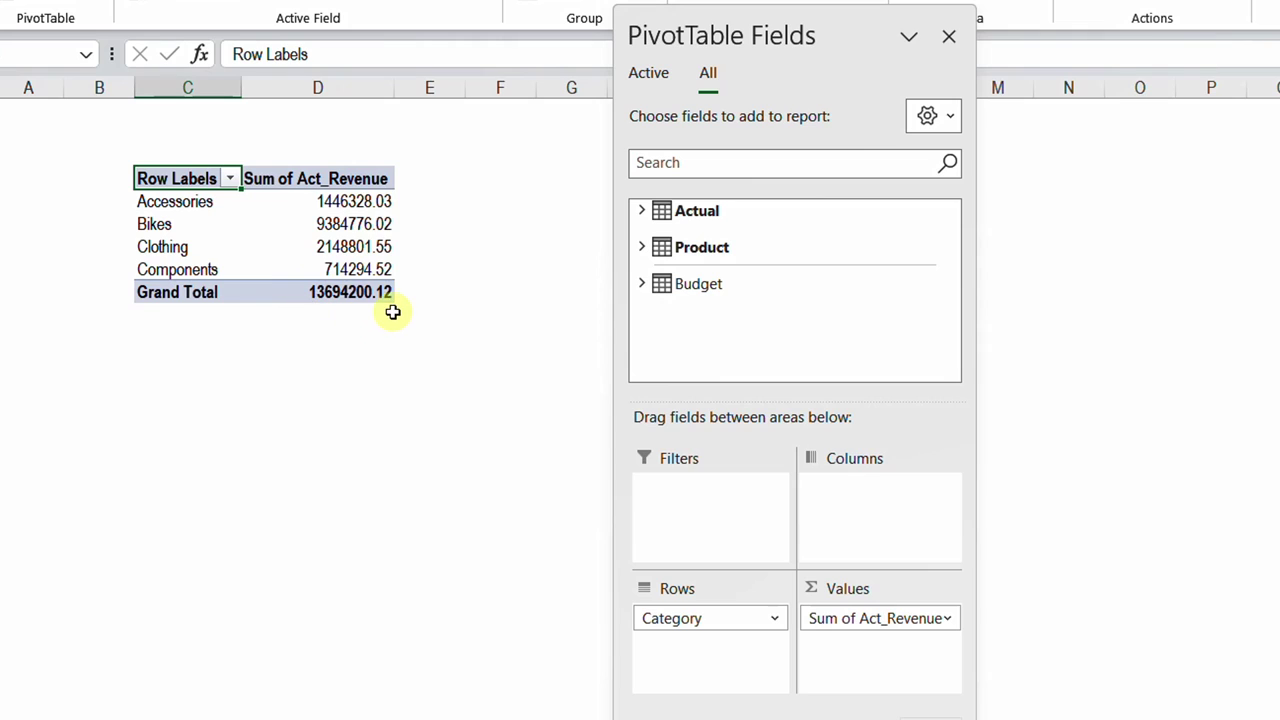
Format the PivotTable's actual revenue values as dollar currency with 0 decimal places.
click(347, 202)
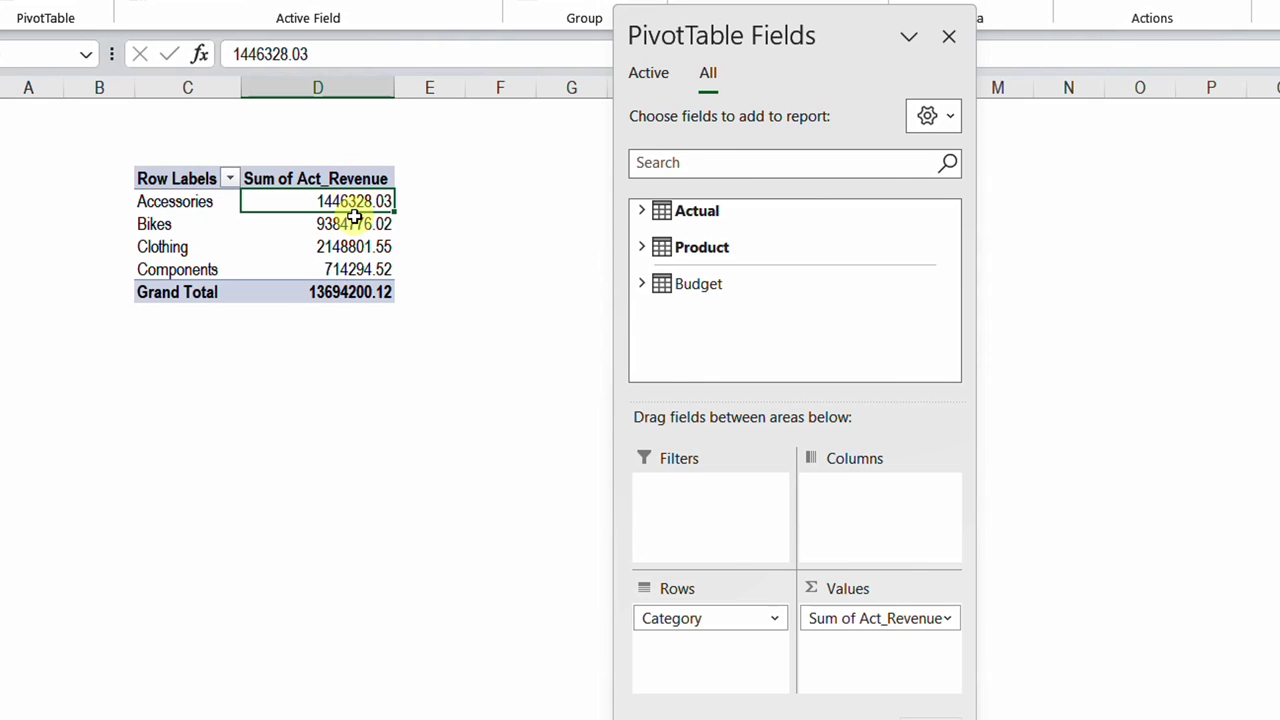
right_click(357, 202)
click(431, 334)
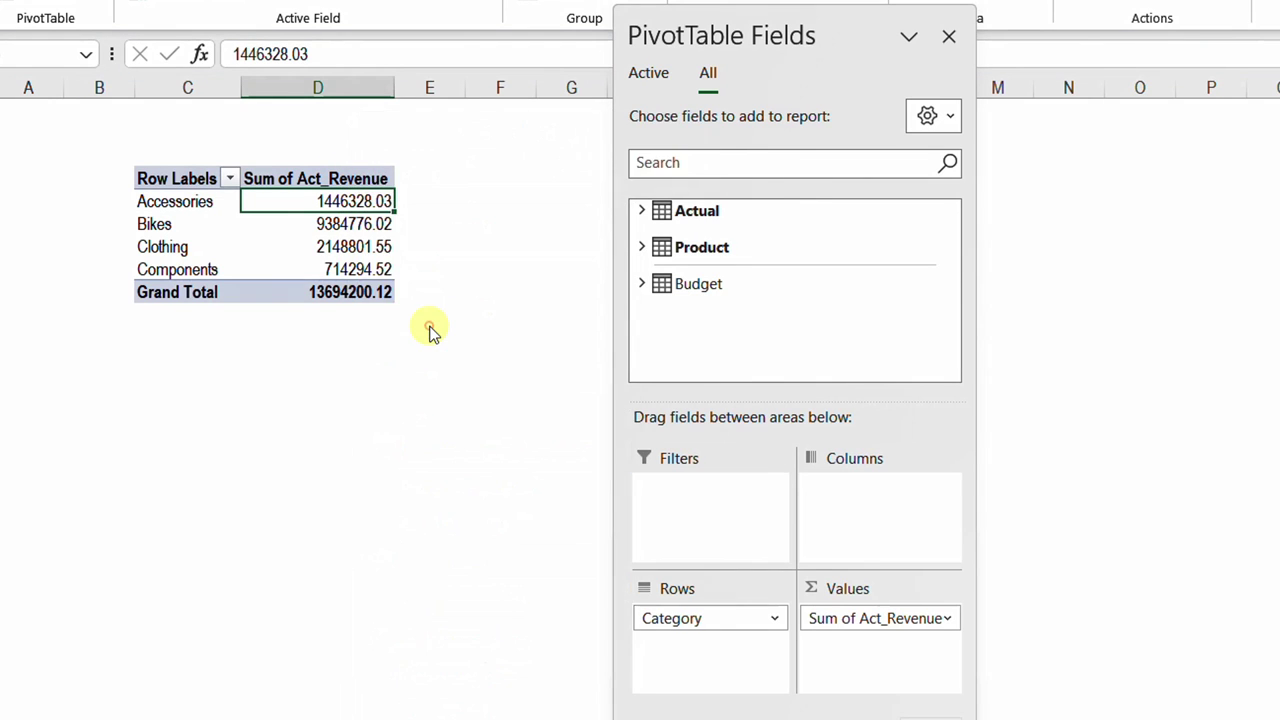
click(152, 149)
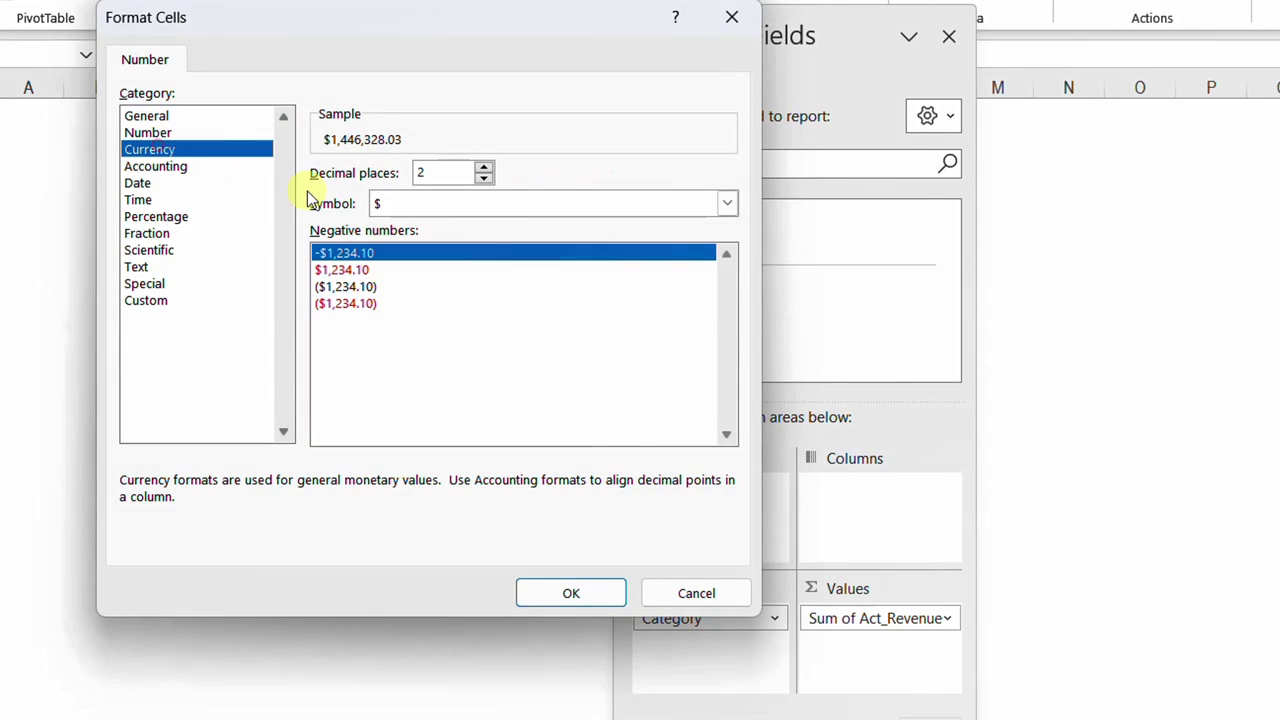
click(483, 180)
click(483, 180)
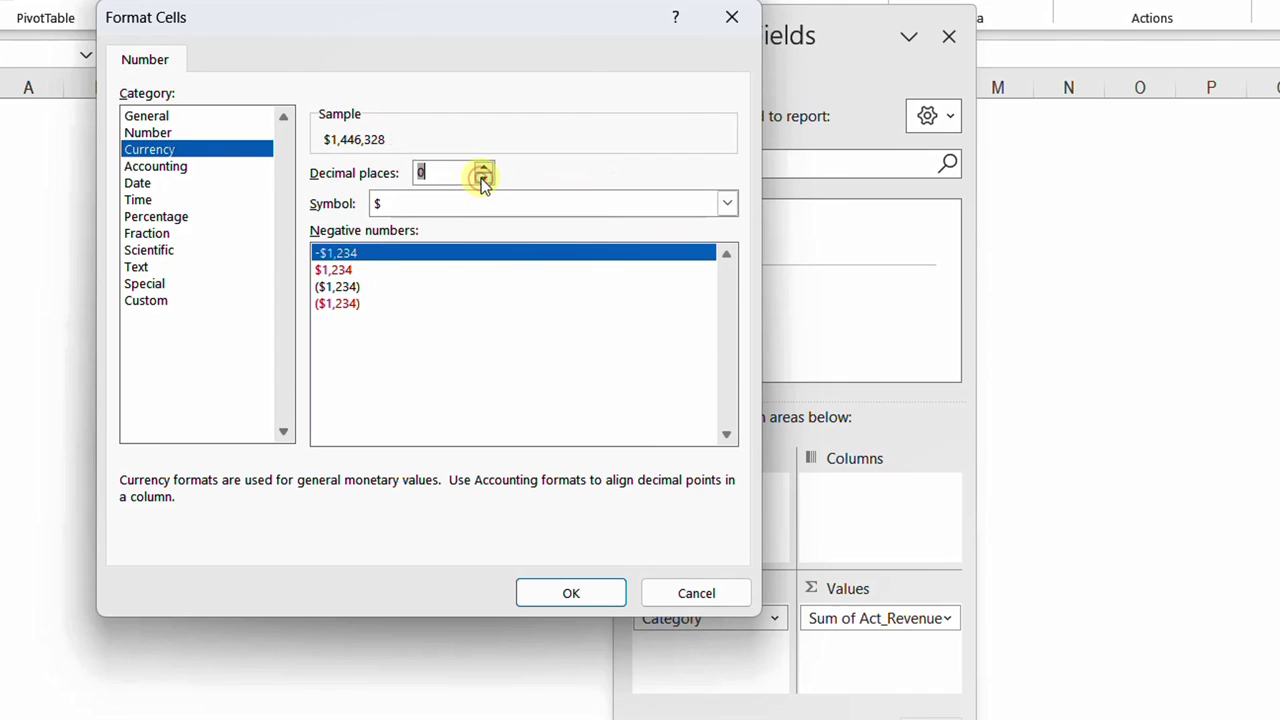
click(606, 591)
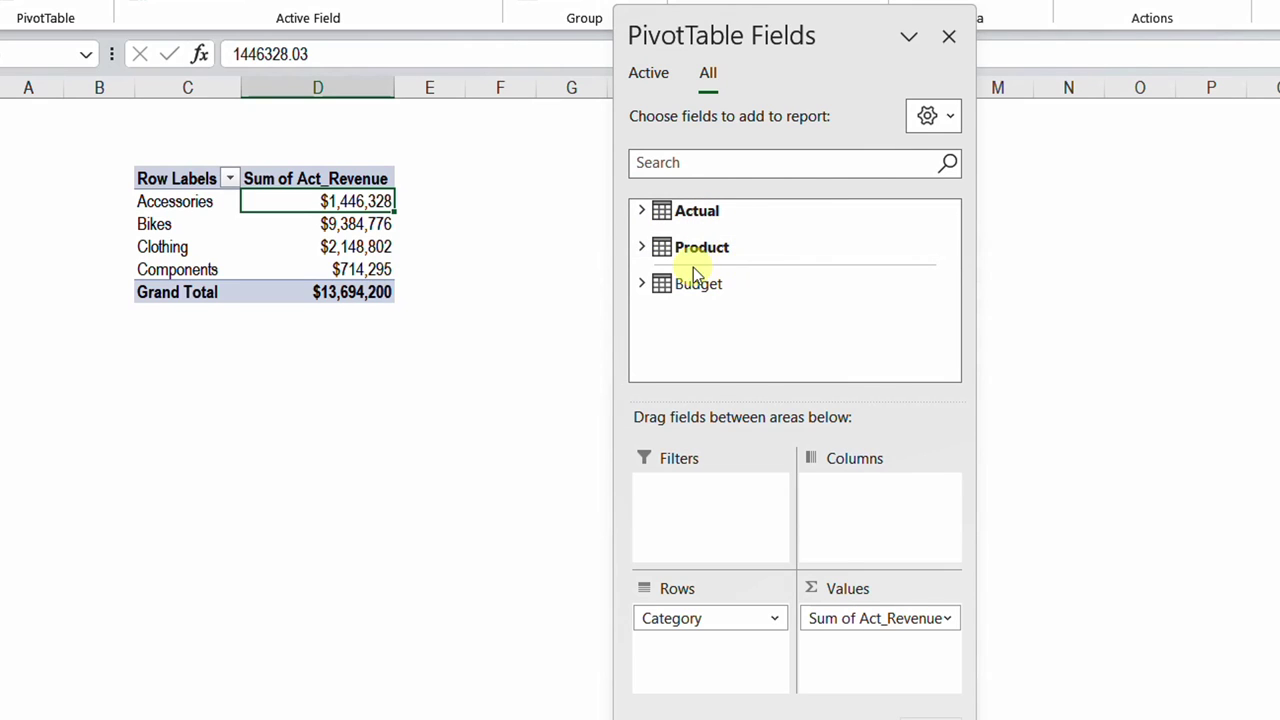
Examine the tables' data sources and which tables are active in the PivotTable field list, collapsing Actual and Product.
mouse_move(694, 287)
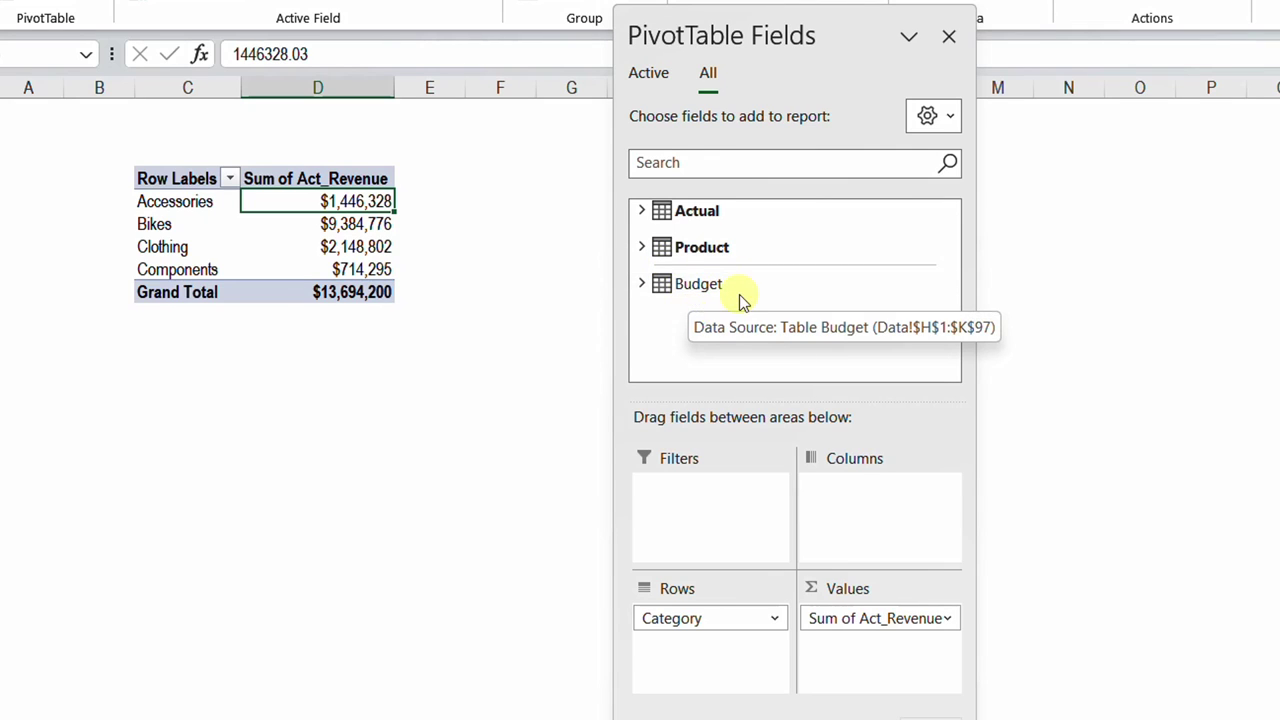
mouse_move(722, 212)
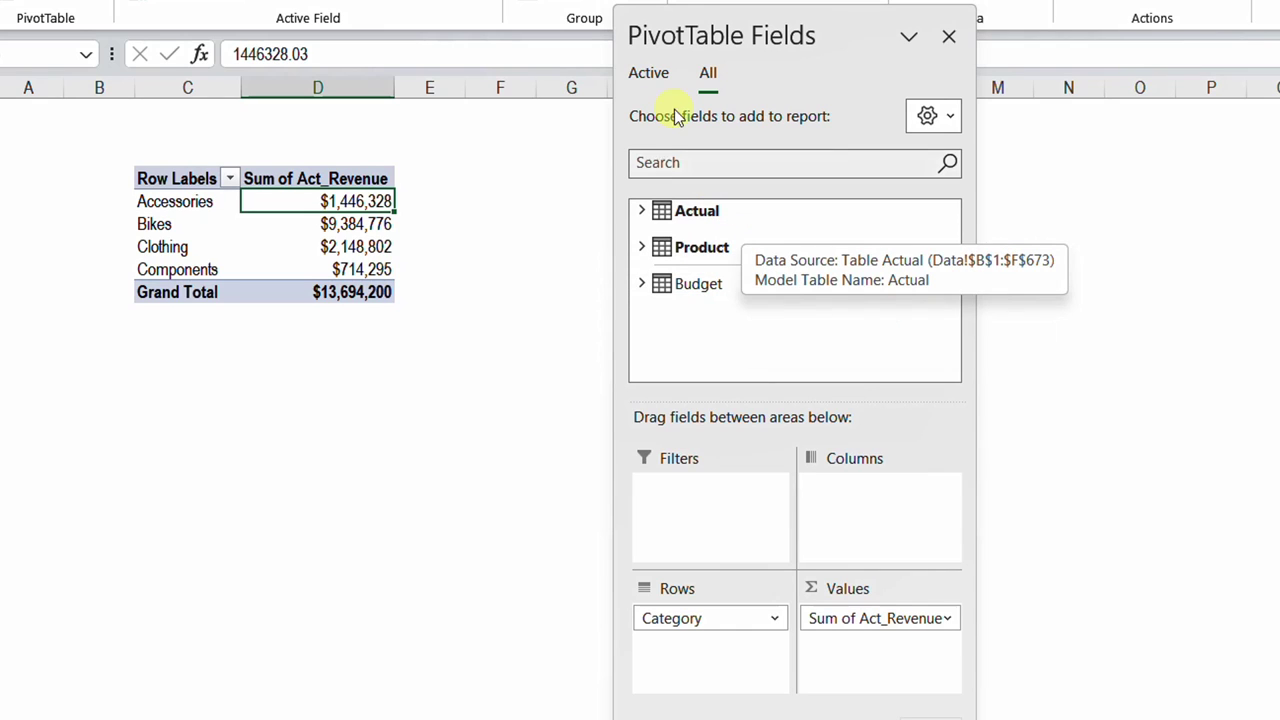
click(652, 78)
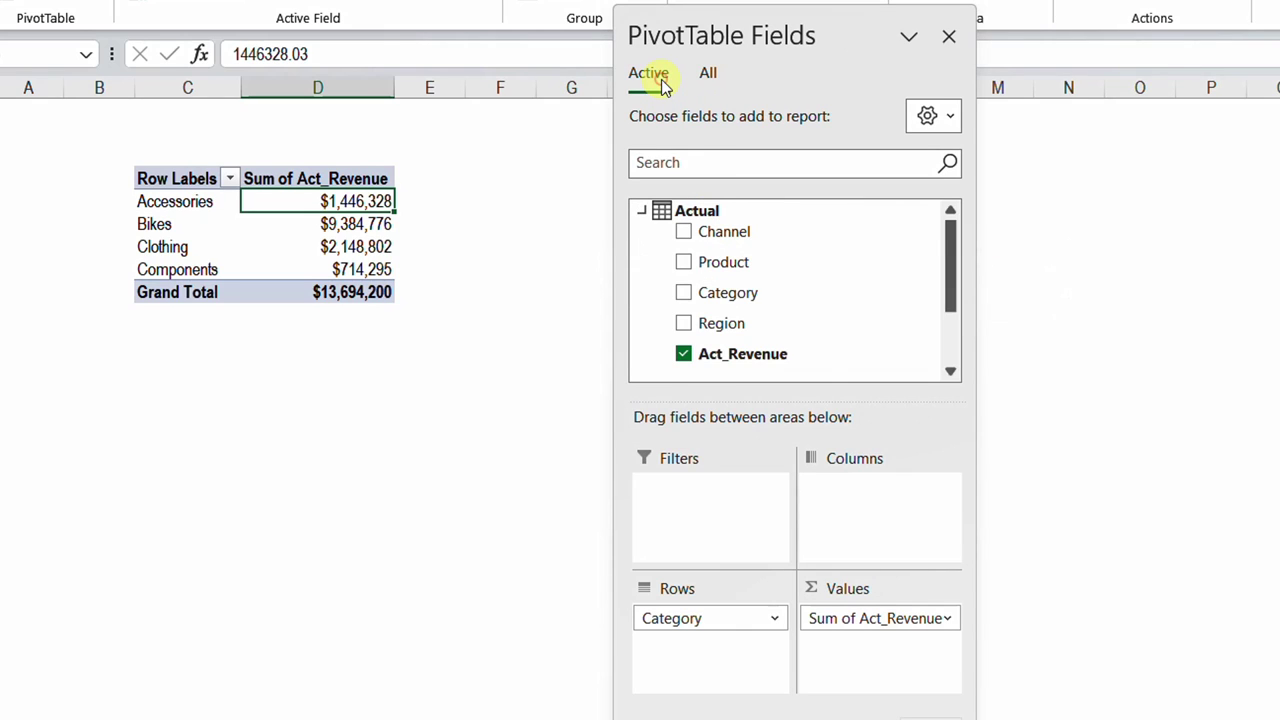
click(643, 210)
click(645, 247)
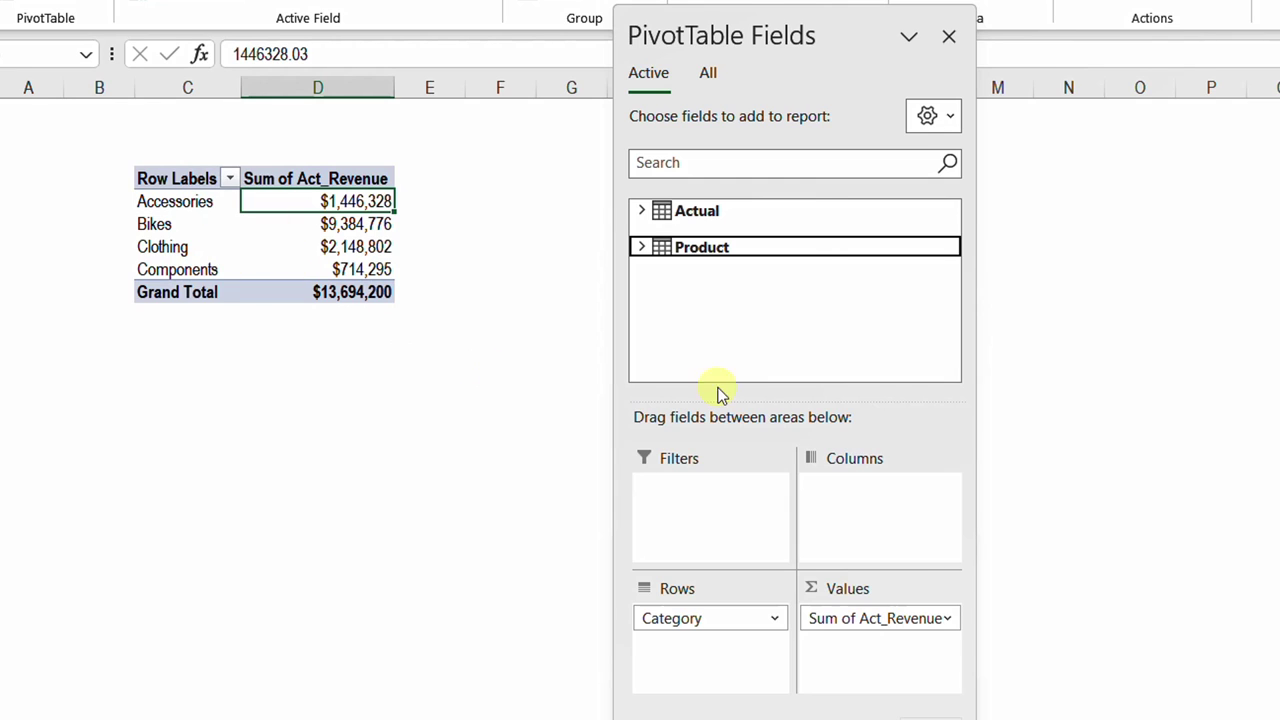
Sum Bud_Revenue from the Budget table as a second PivotTable value and auto-detect its relationship with the Product table.
click(724, 72)
click(641, 284)
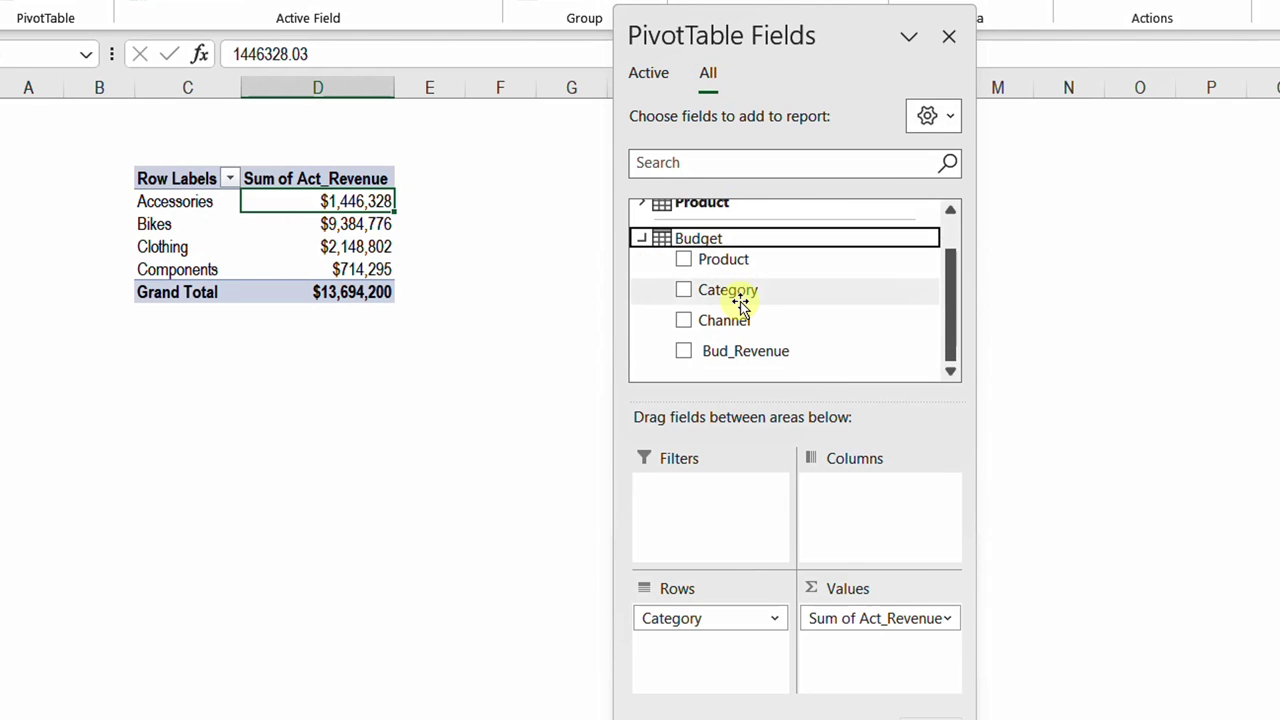
click(685, 351)
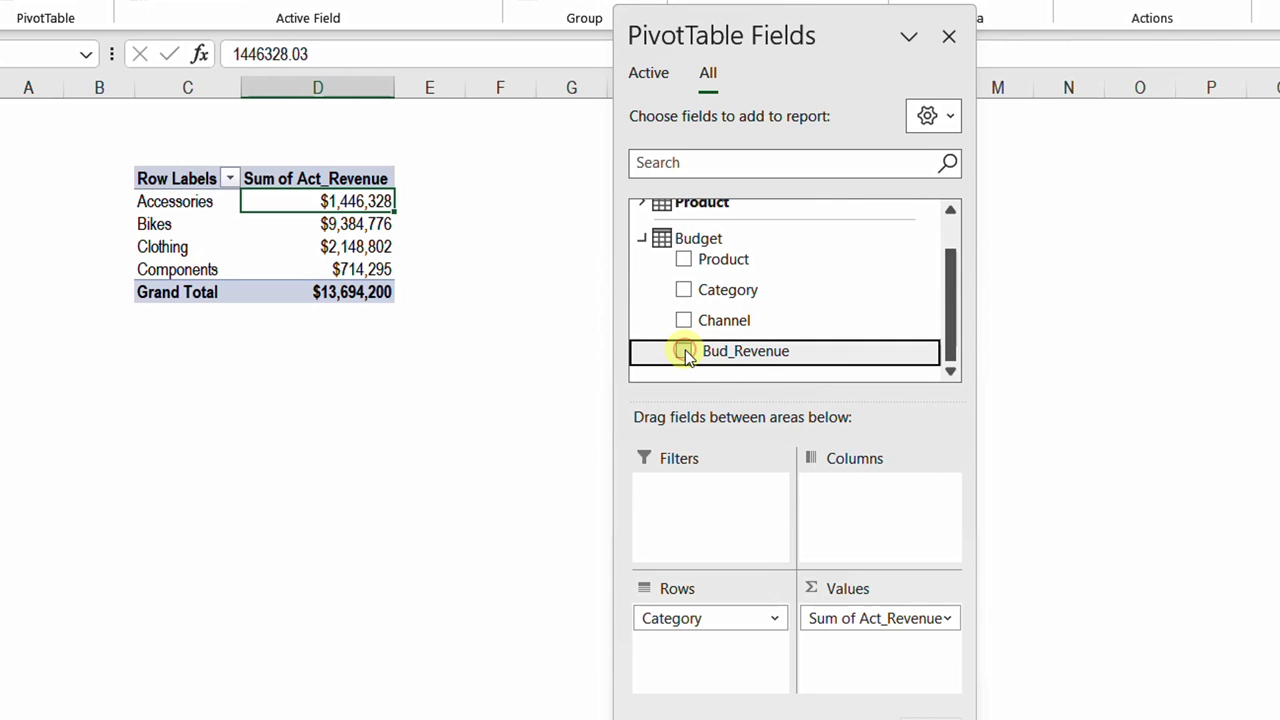
click(684, 351)
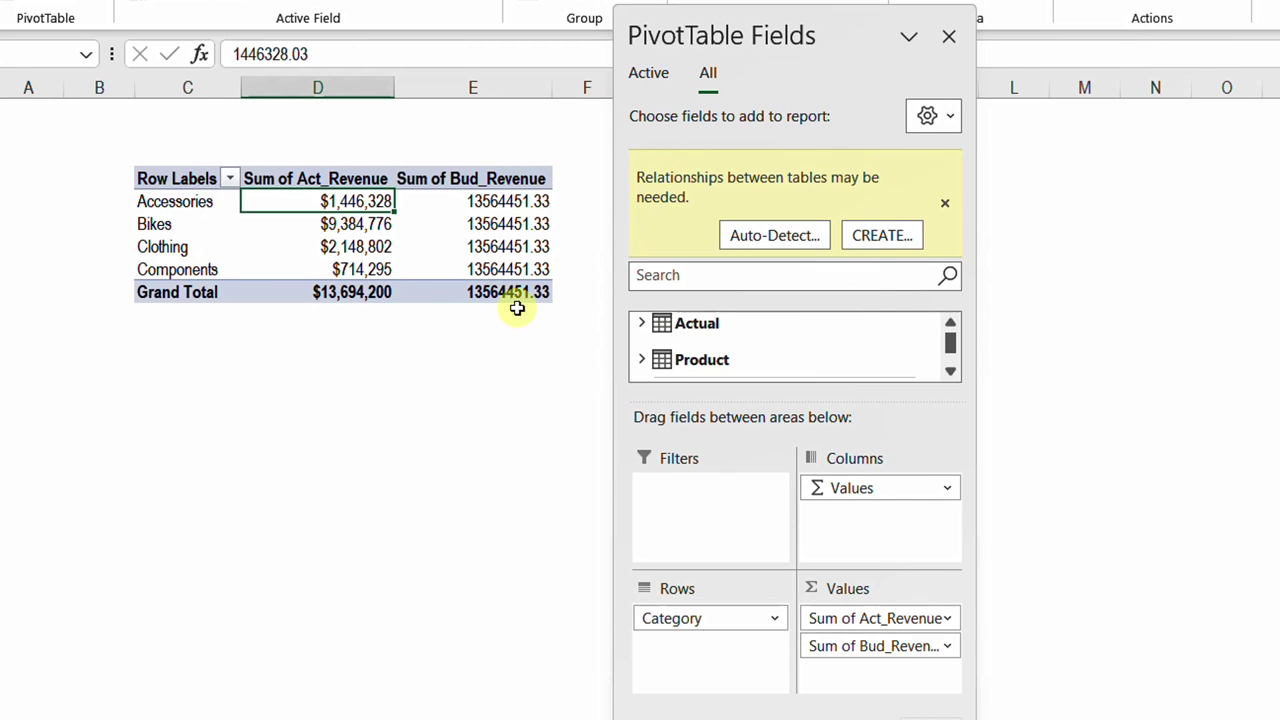
click(770, 235)
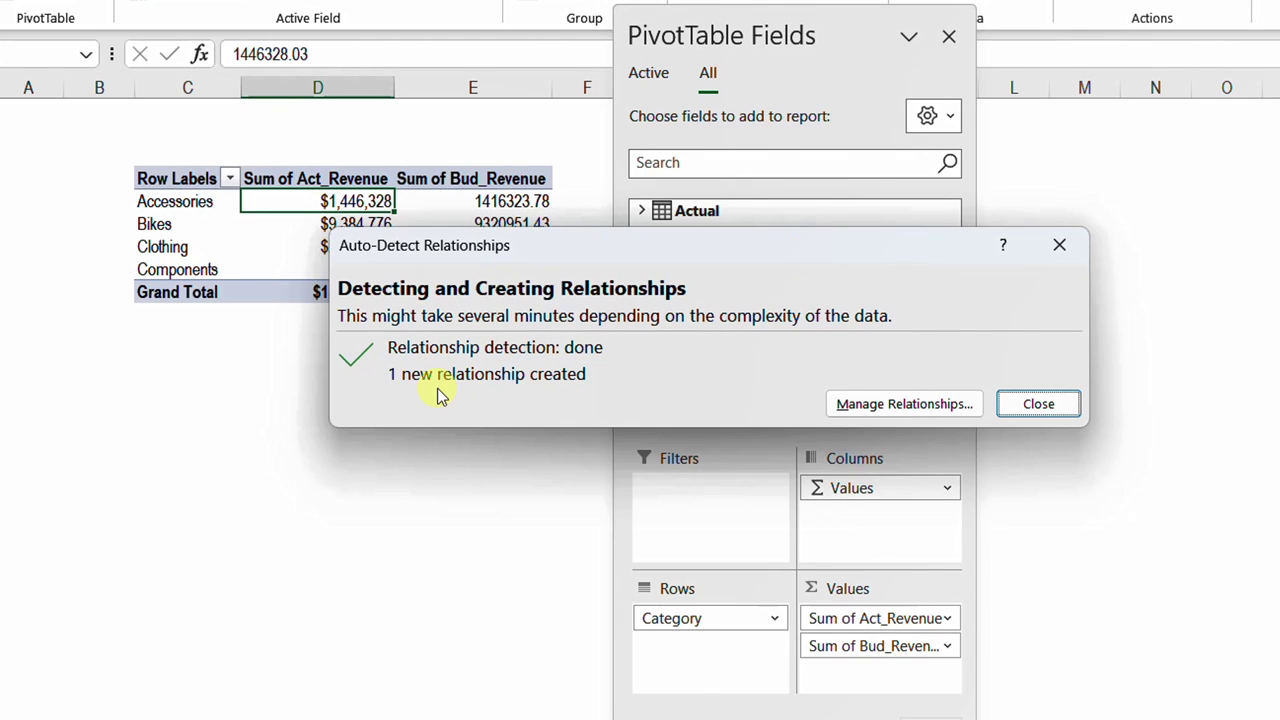
click(1040, 405)
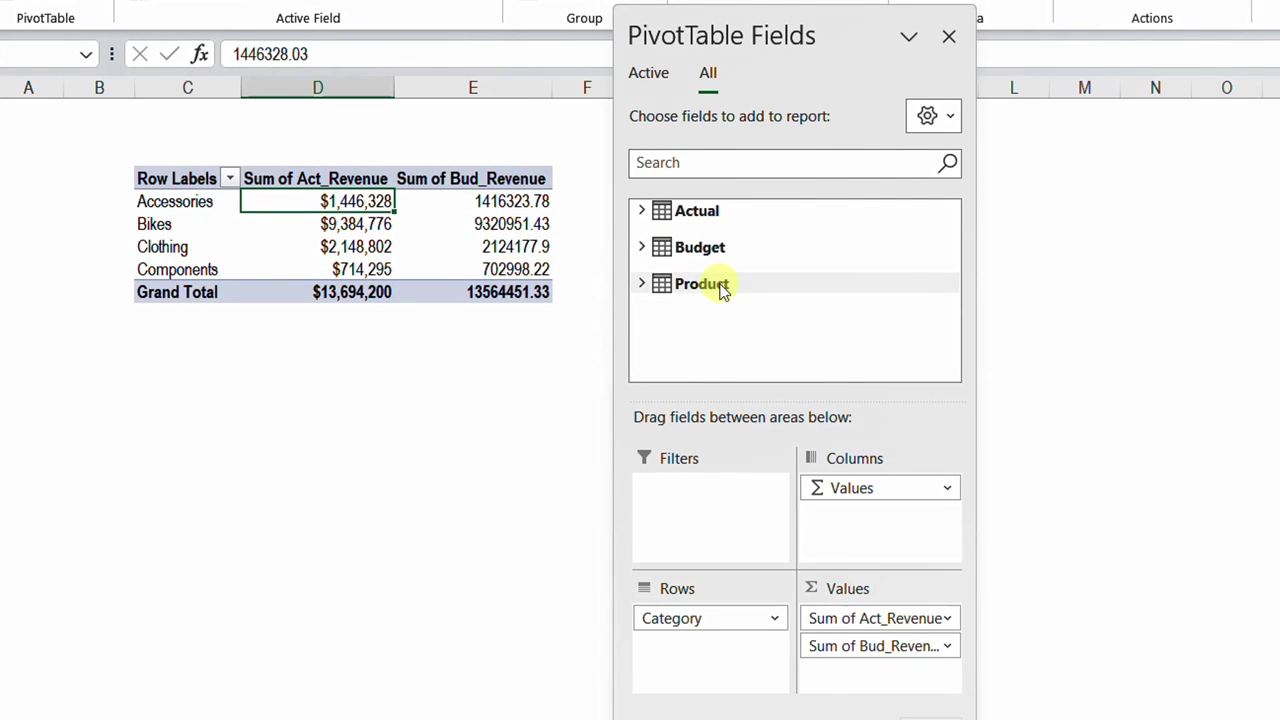
Format the PivotTable's budget revenue values as dollar currency with 0 decimal places.
click(508, 201)
right_click(508, 201)
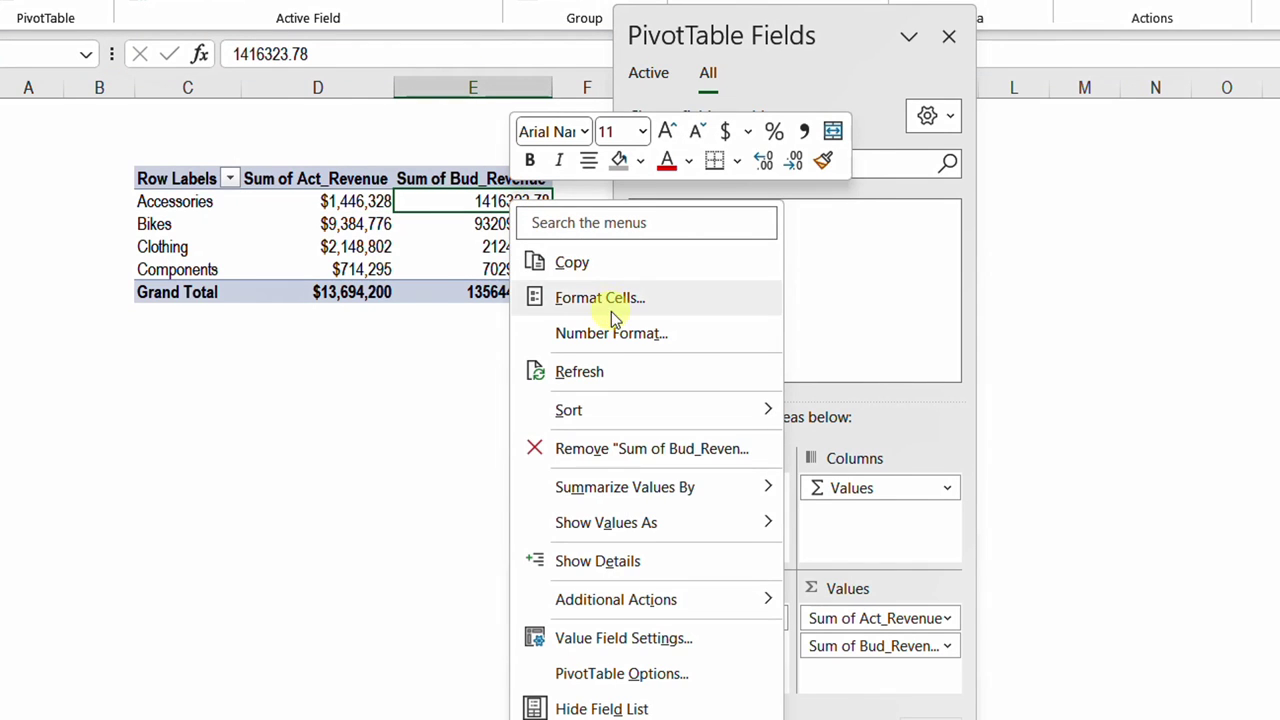
click(585, 297)
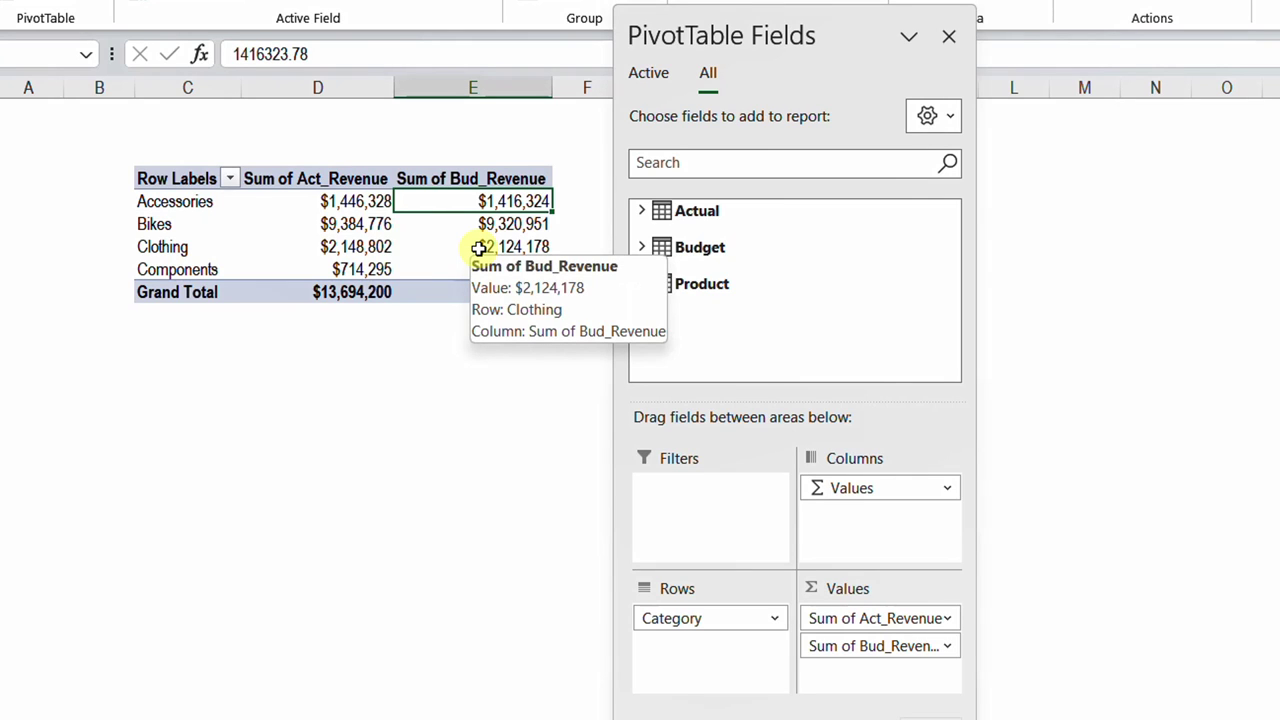
scroll(423, 366, down, 1)
scroll(423, 366, up, 1)
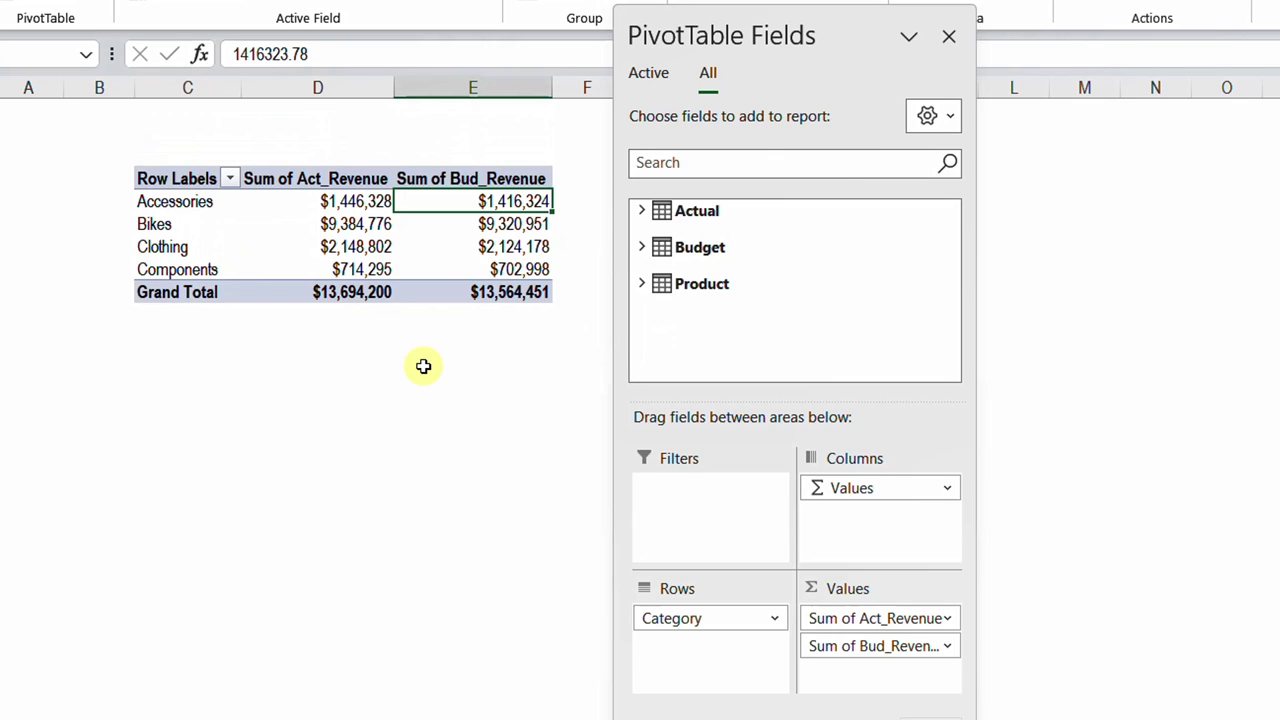
Start a new measure in the Actual table and name it Act_vs_Bud.
right_click(699, 215)
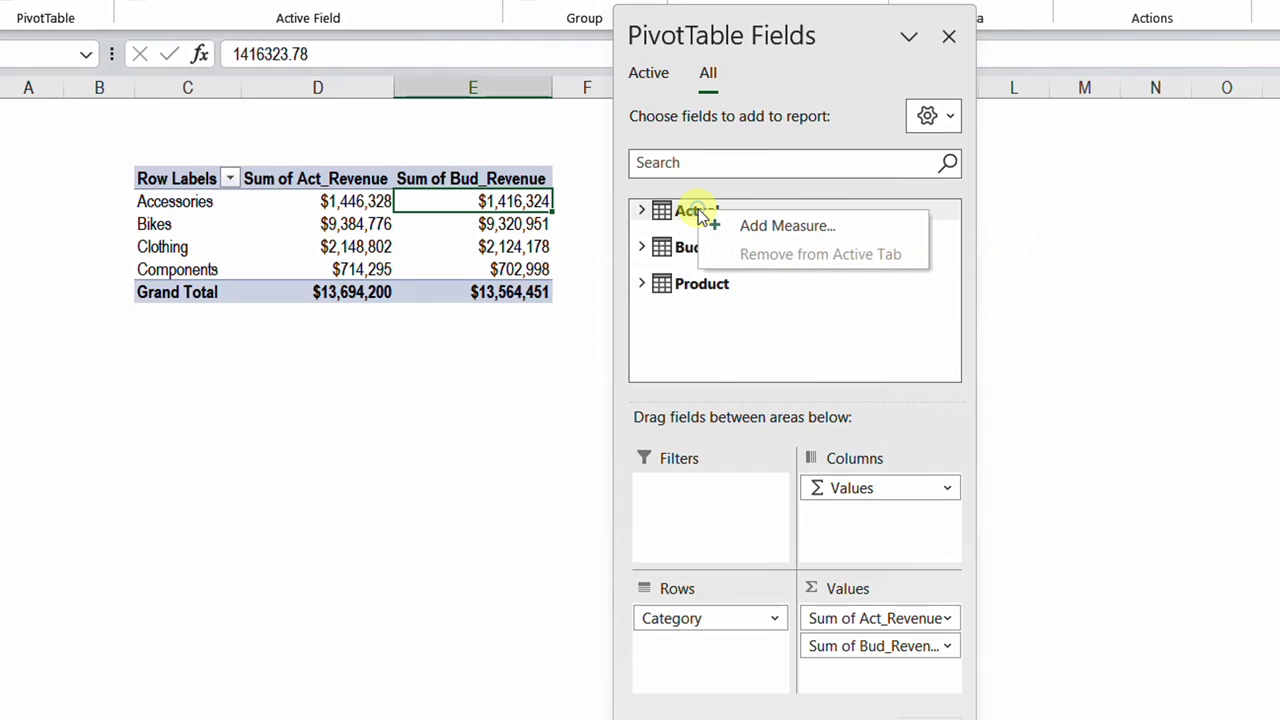
click(766, 227)
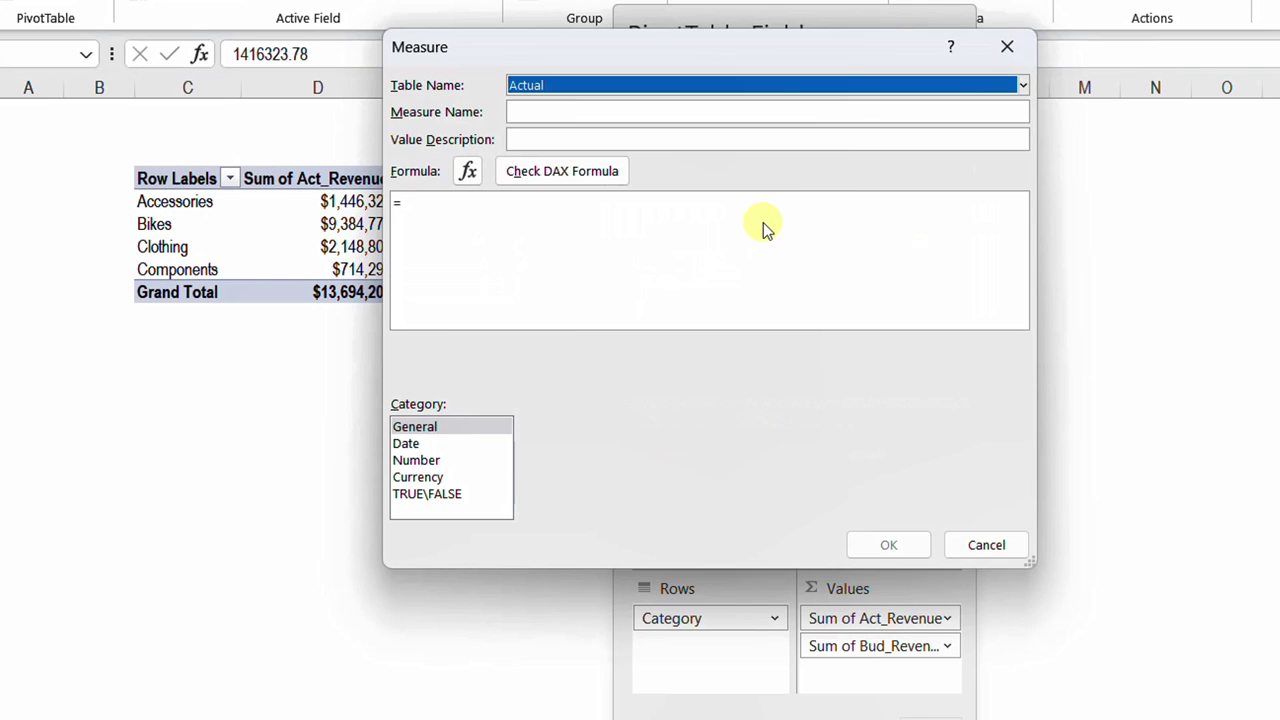
click(532, 111)
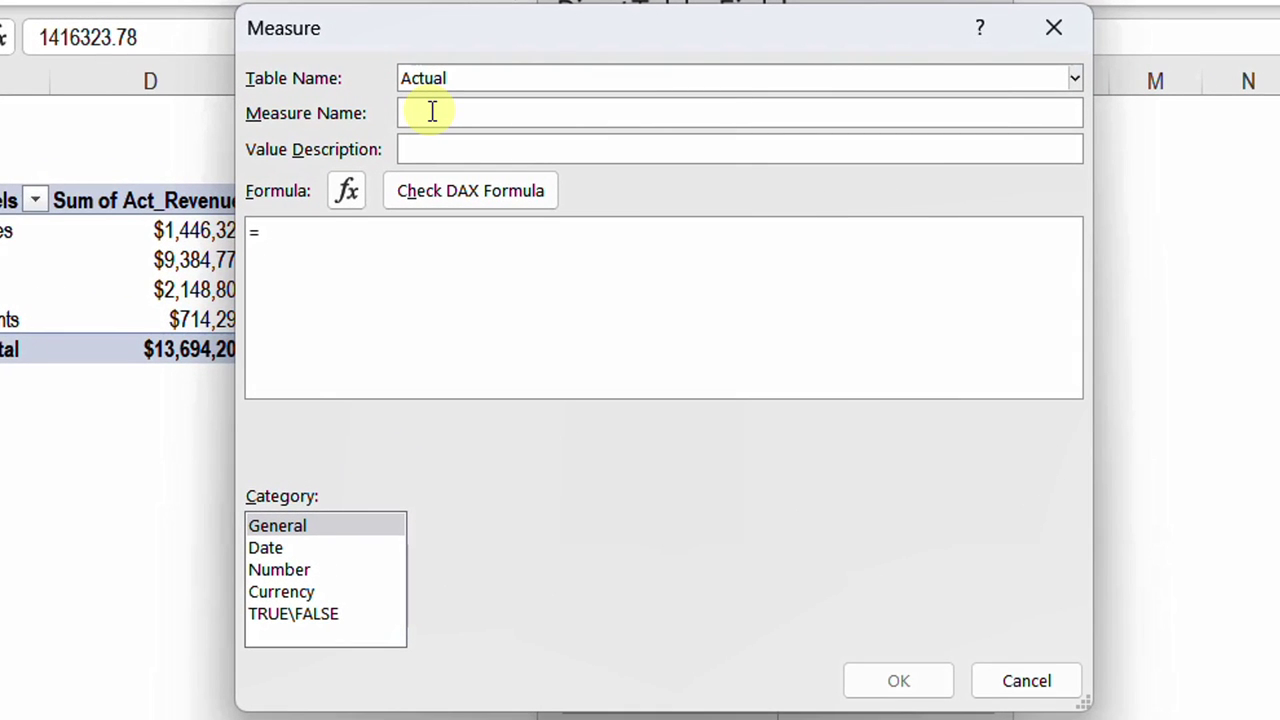
text(Act_vs_Bud)
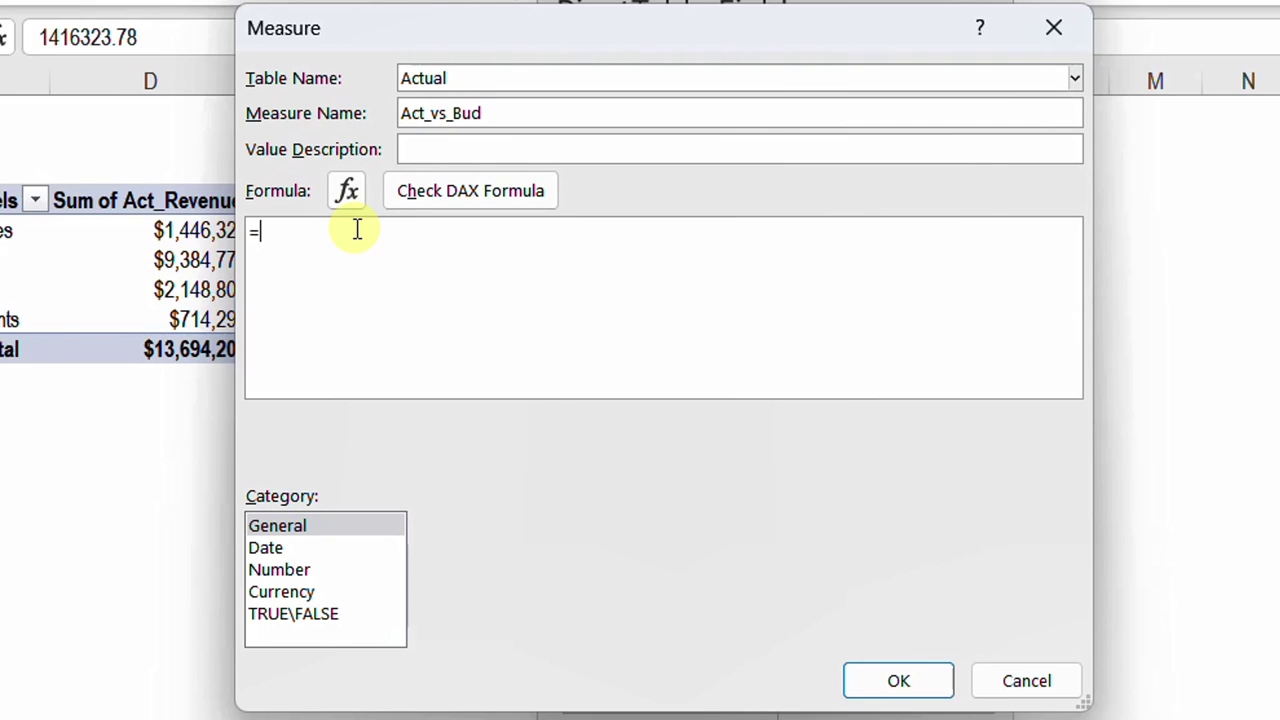
Define the measure's formula as =[Sum of Act_Revenue]-[Sum of Bud_Revenue] and create it.
click(357, 230)
drag(408, 30, 514, 63)
drag(720, 46, 843, 50)
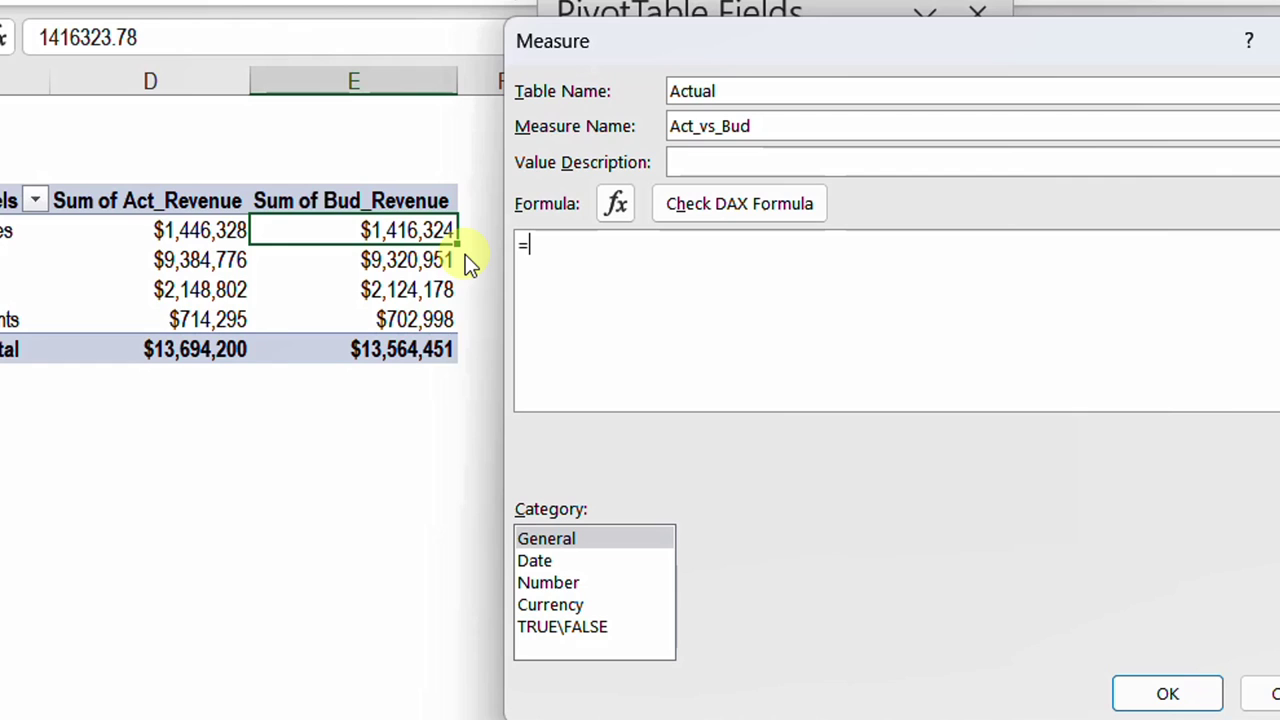
text([)
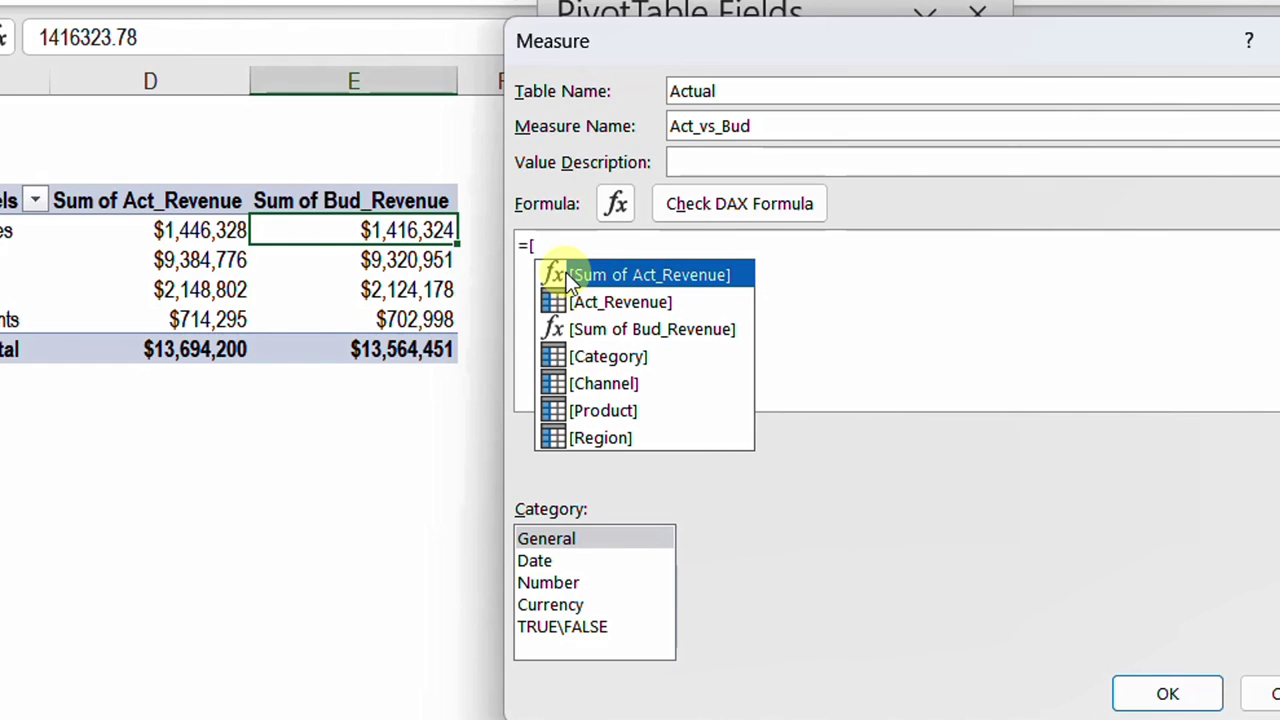
double_click(669, 272)
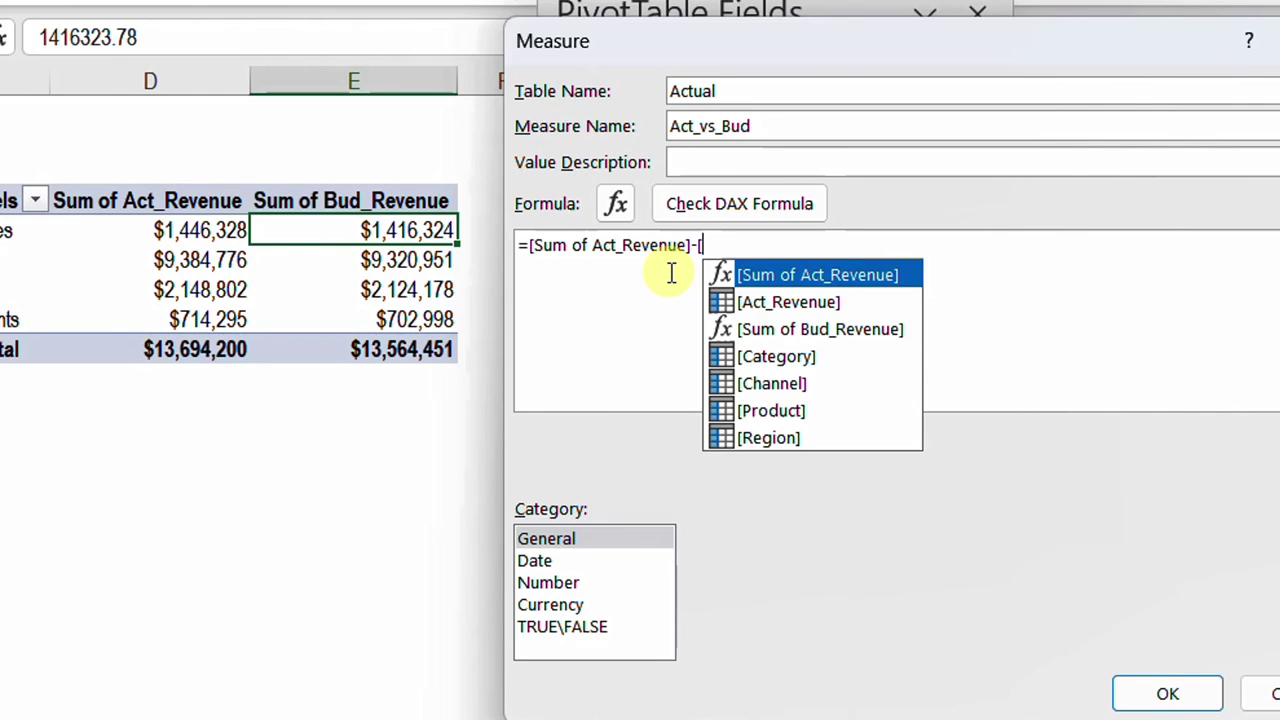
click(850, 332)
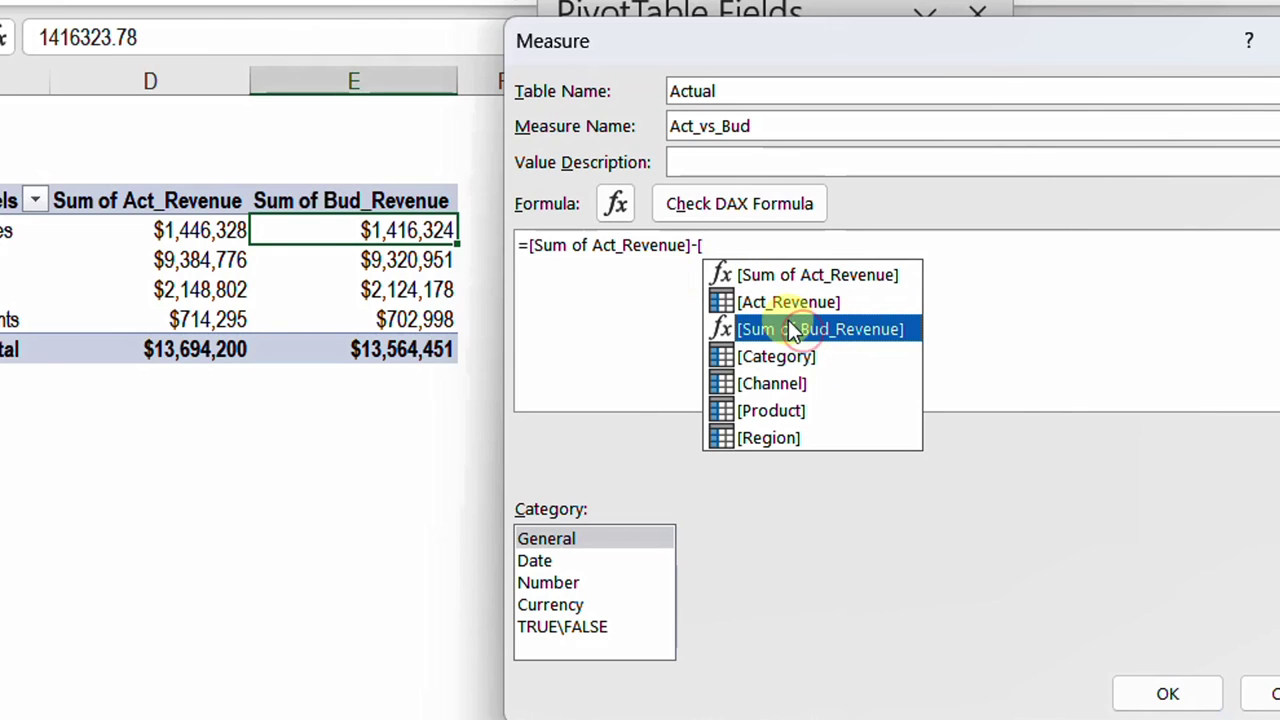
double_click(820, 330)
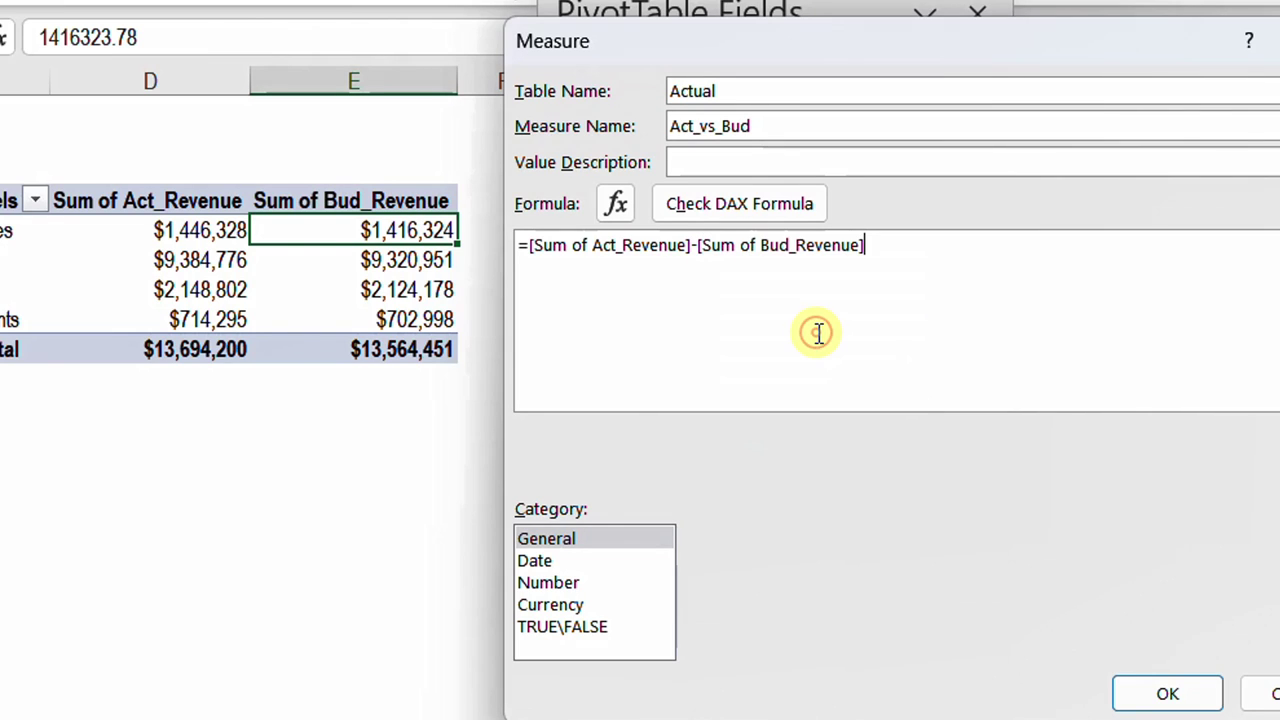
click(1166, 694)
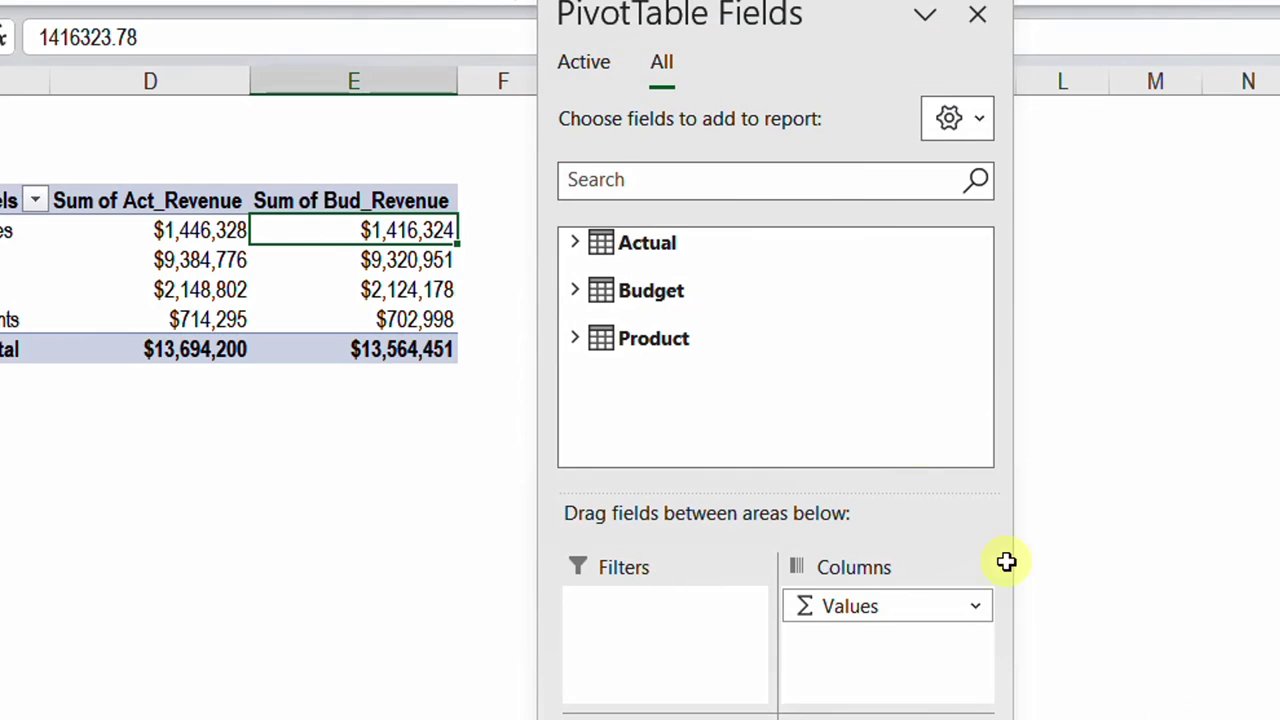
Add the Act_vs_Bud measure from the Actual table to the PivotTable values.
click(574, 242)
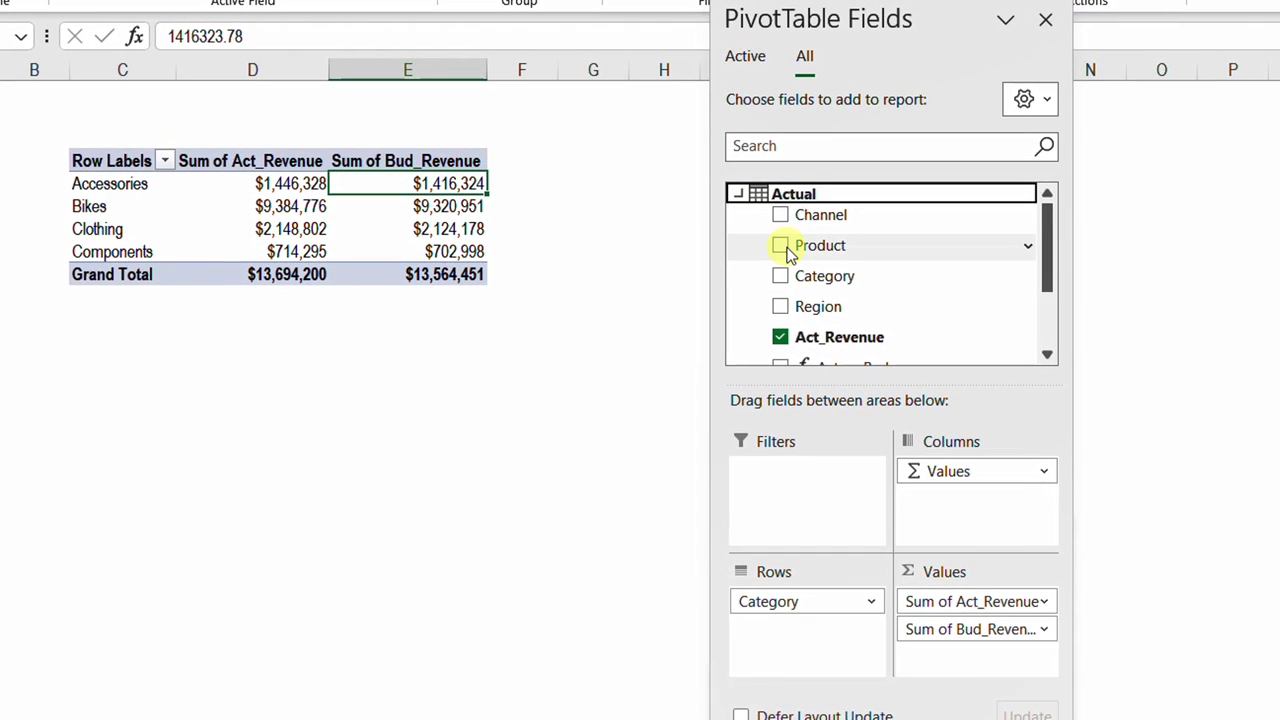
scroll(786, 248, down, 2)
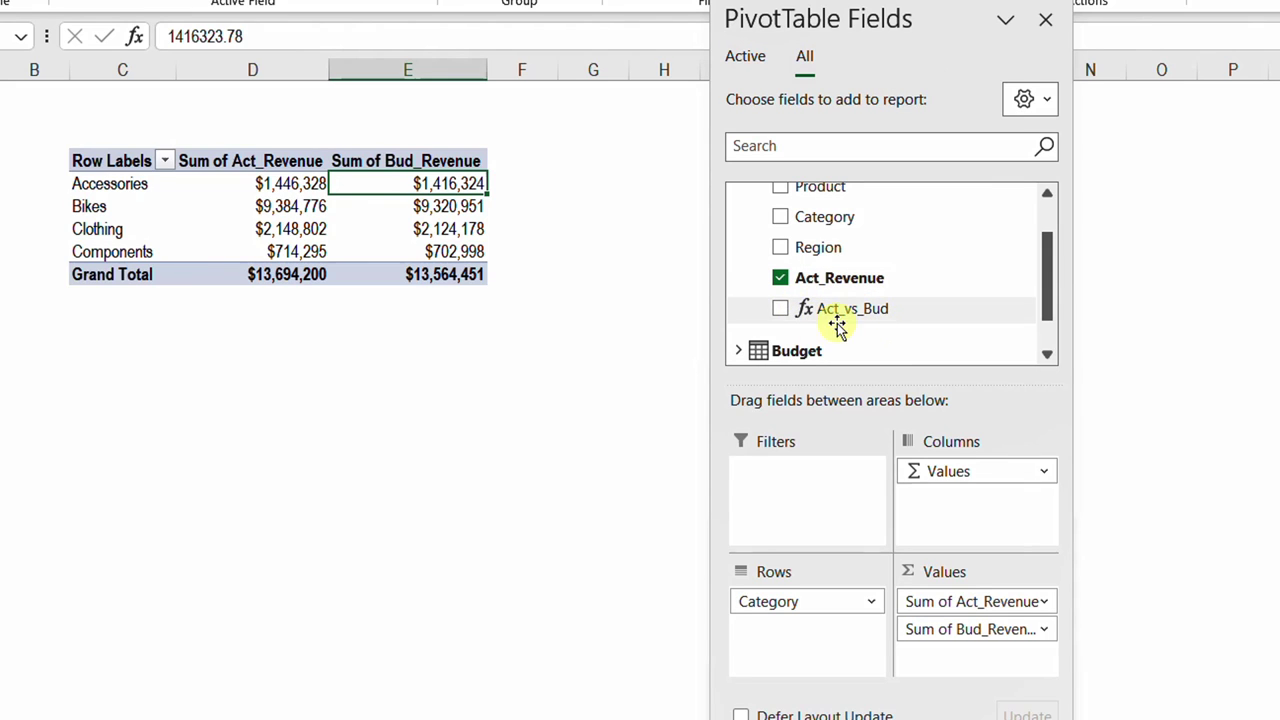
click(780, 308)
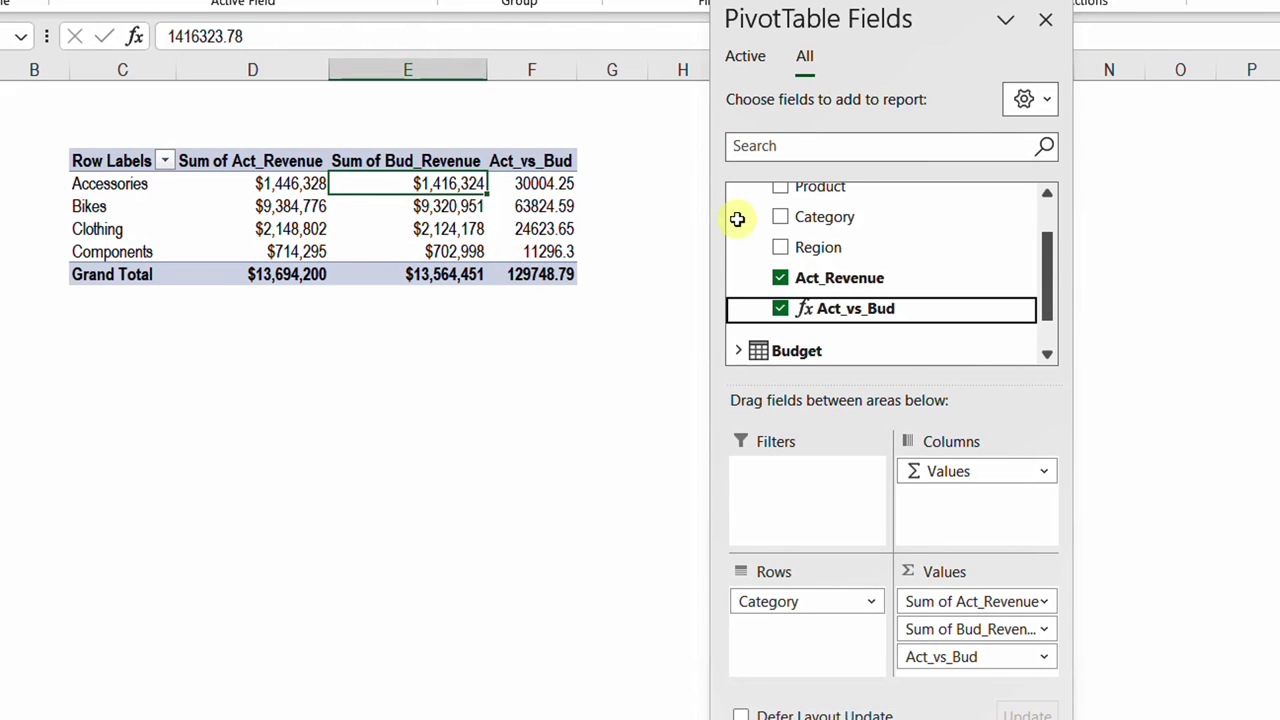
Edit the Act_vs_Bud measure to use the Currency category with the $ symbol and 0 decimal places.
right_click(855, 313)
click(869, 330)
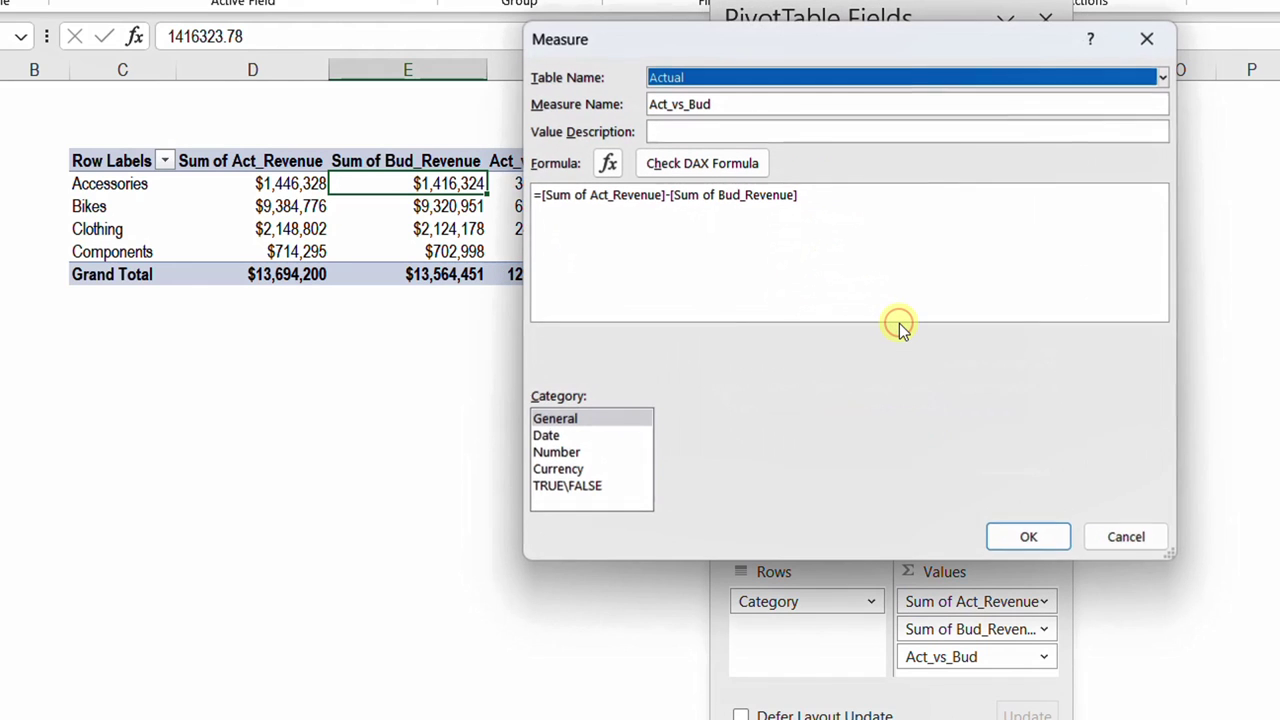
click(565, 469)
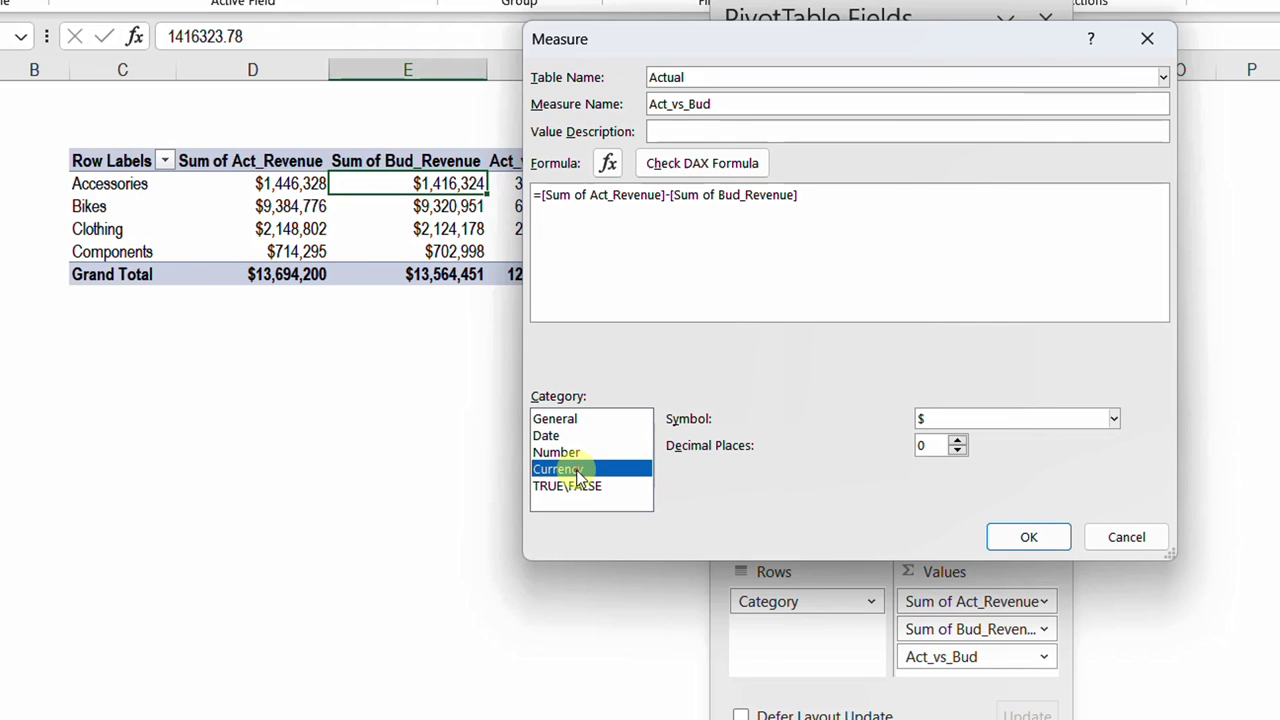
click(1029, 538)
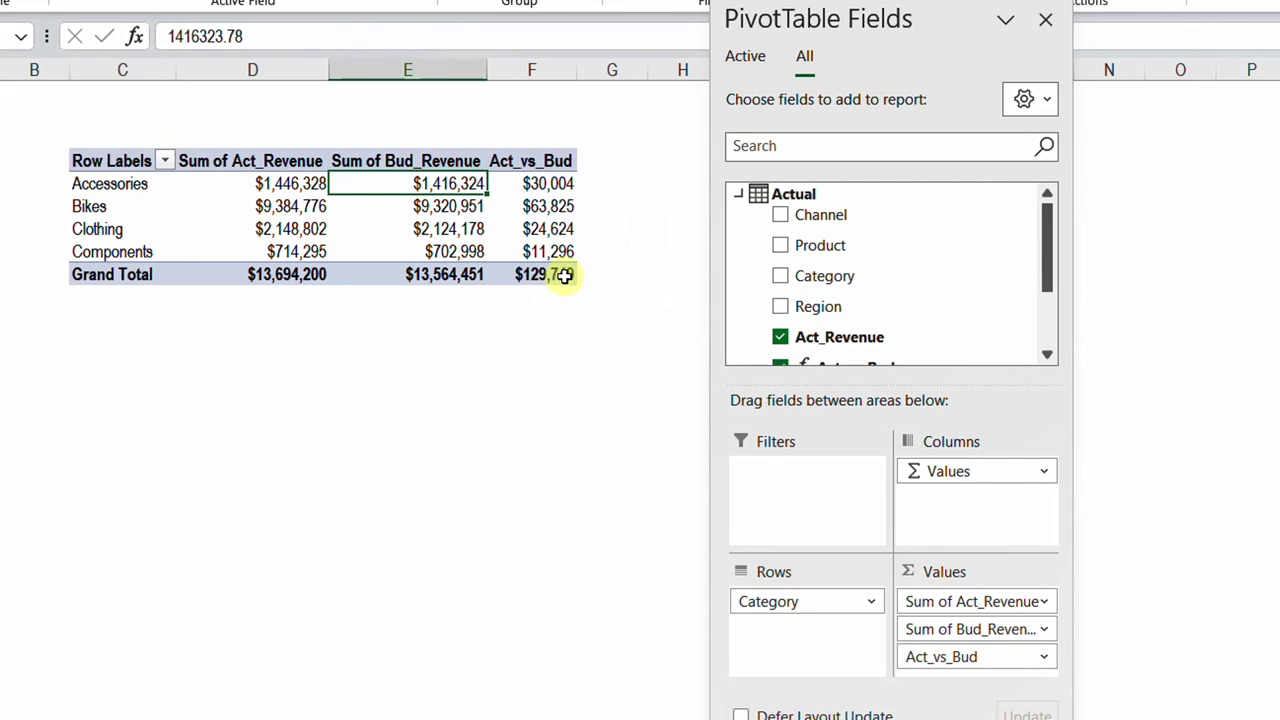
mouse_move(565, 273)
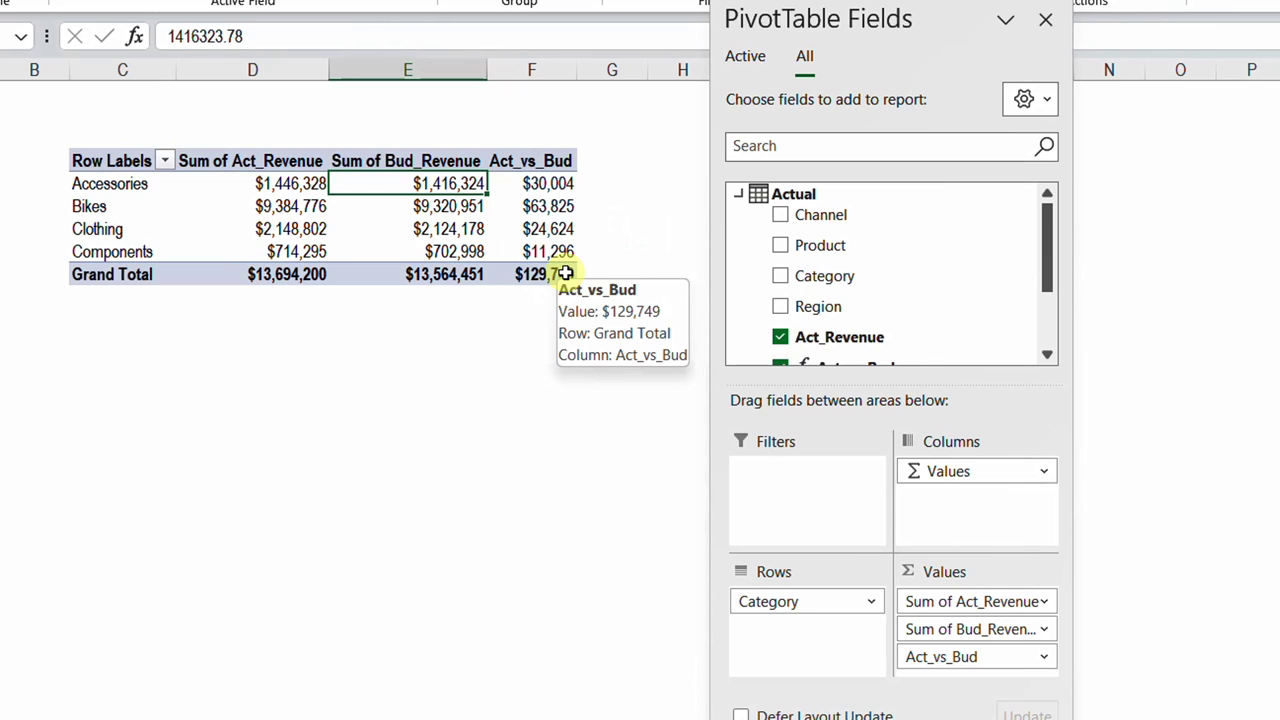
Collapse the Actual table's fields and add Product from the Product table to the PivotTable rows below Category.
click(739, 194)
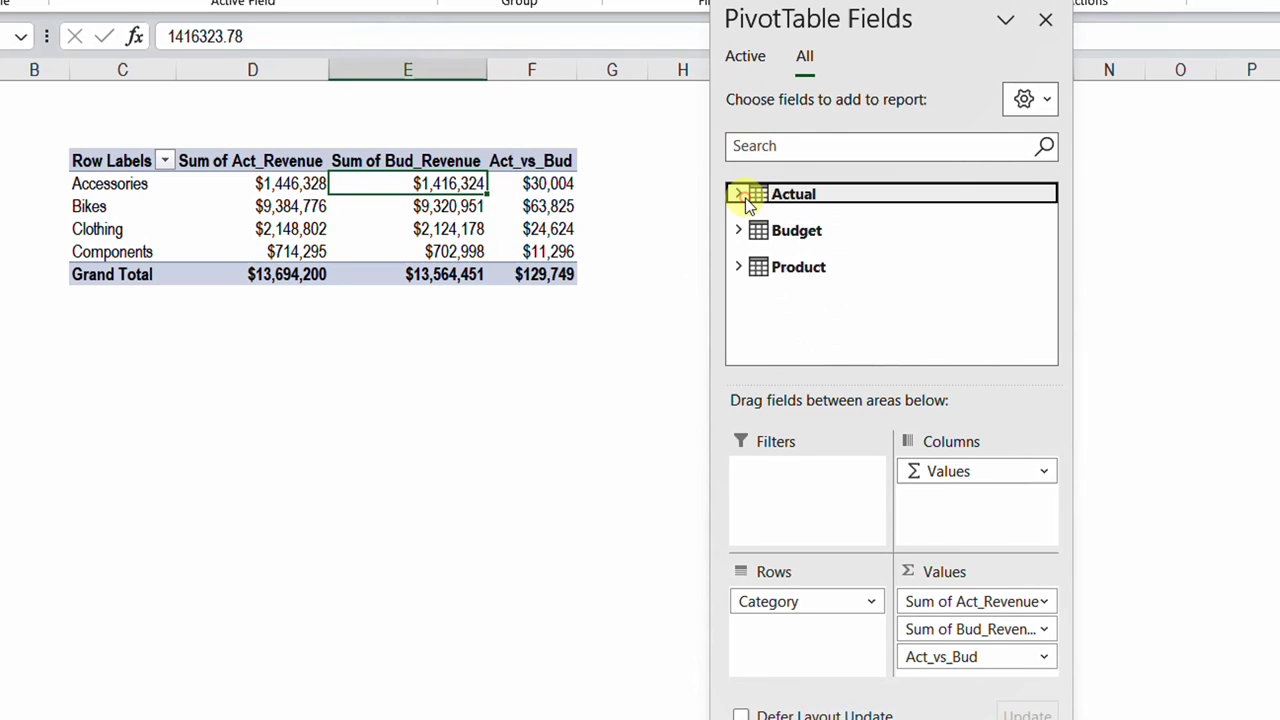
click(738, 266)
drag(808, 288, 806, 628)
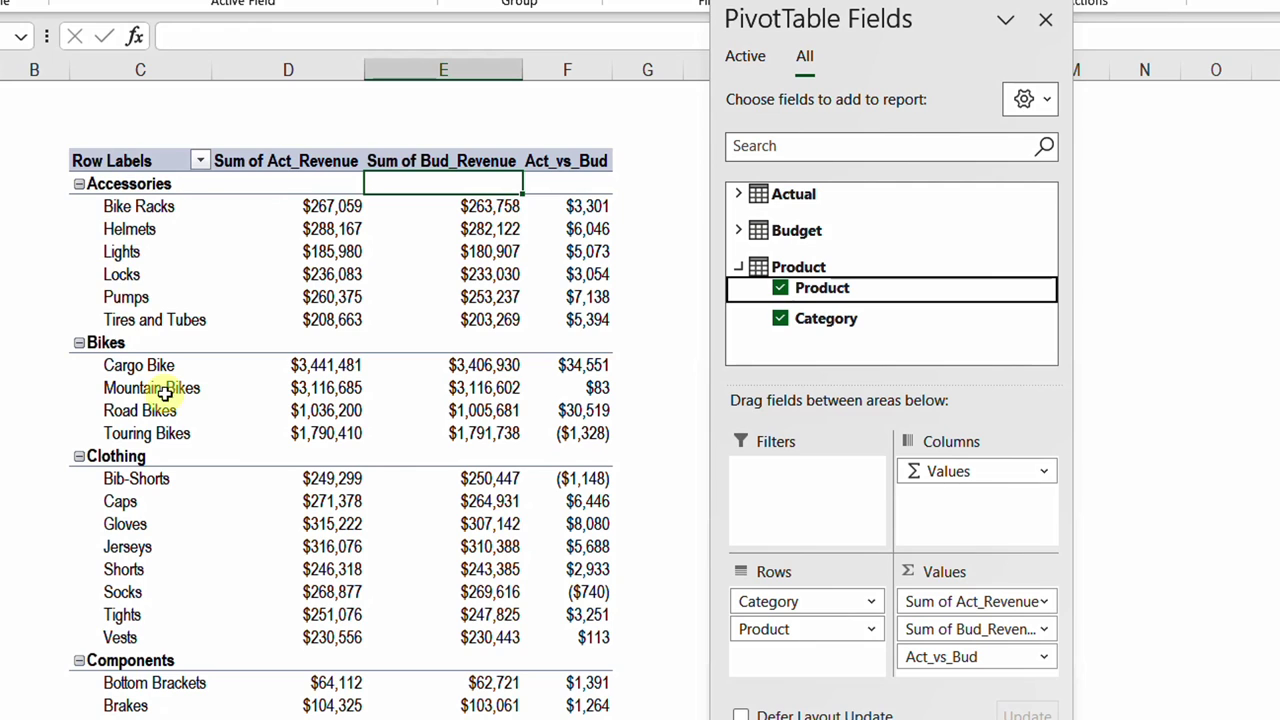
scroll(168, 428, down, 4)
scroll(168, 426, up, 4)
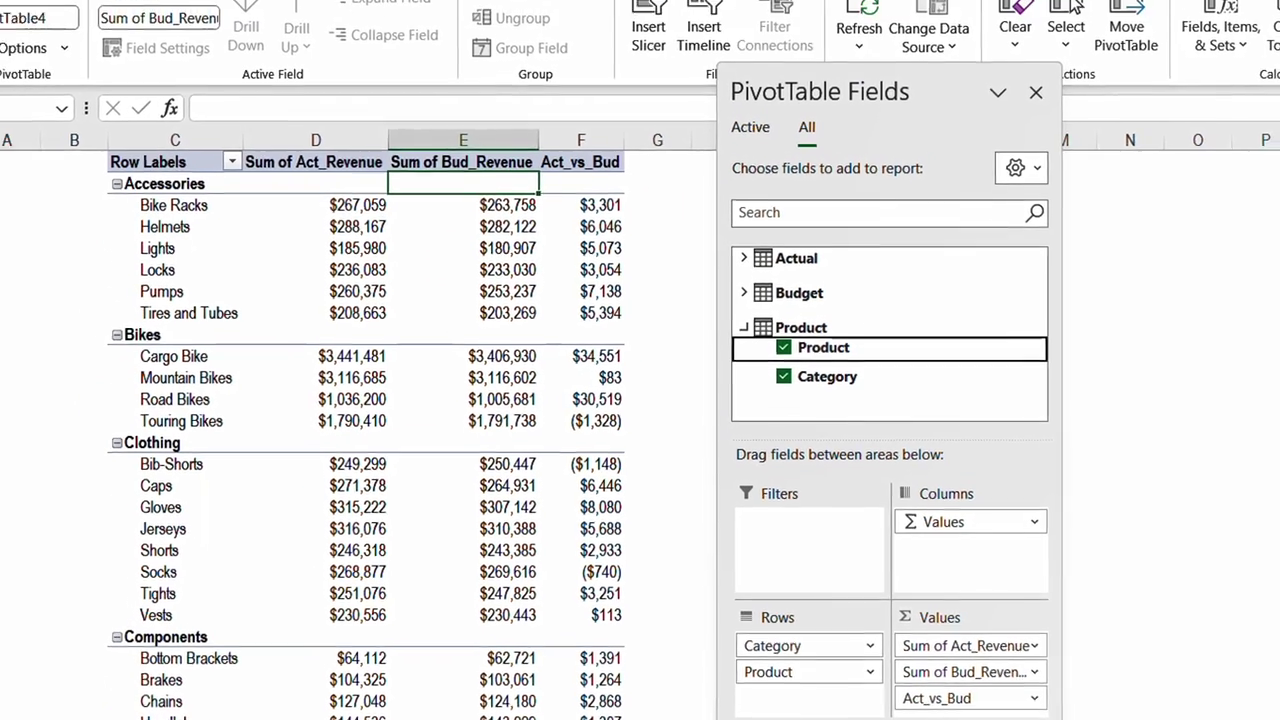
Open the PivotTable's subtotal display options.
click(1206, 14)
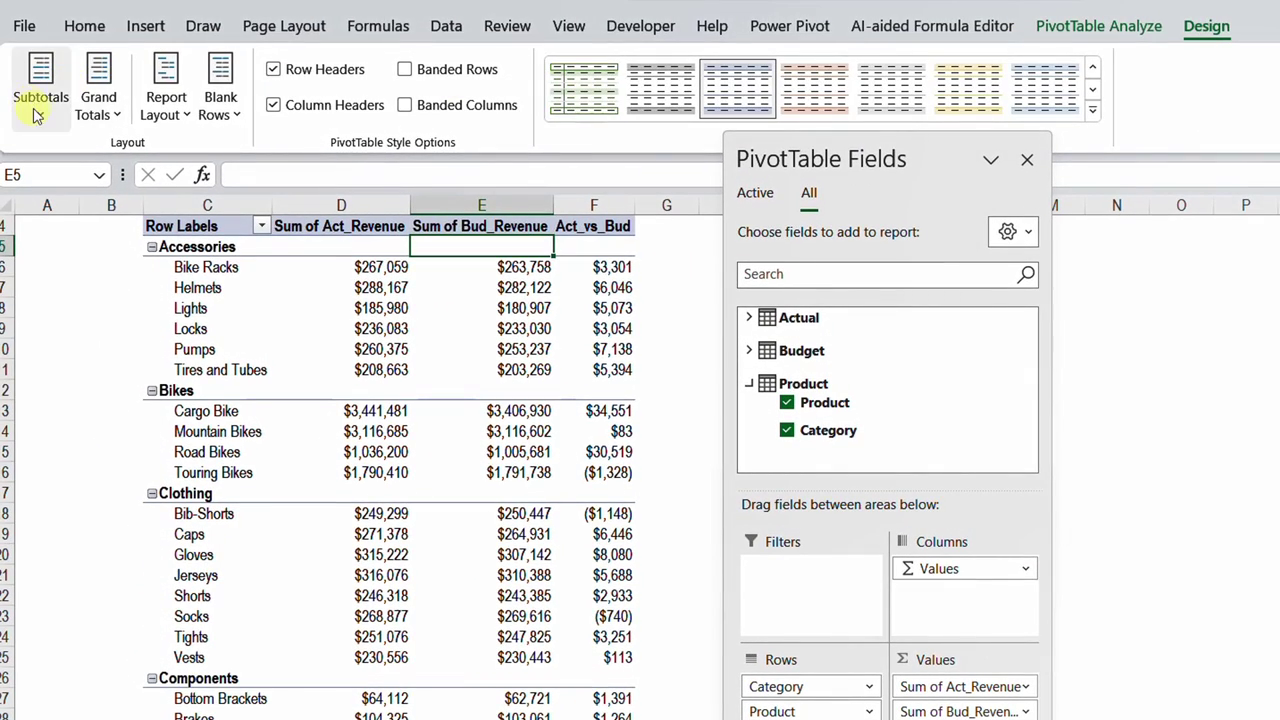
click(38, 110)
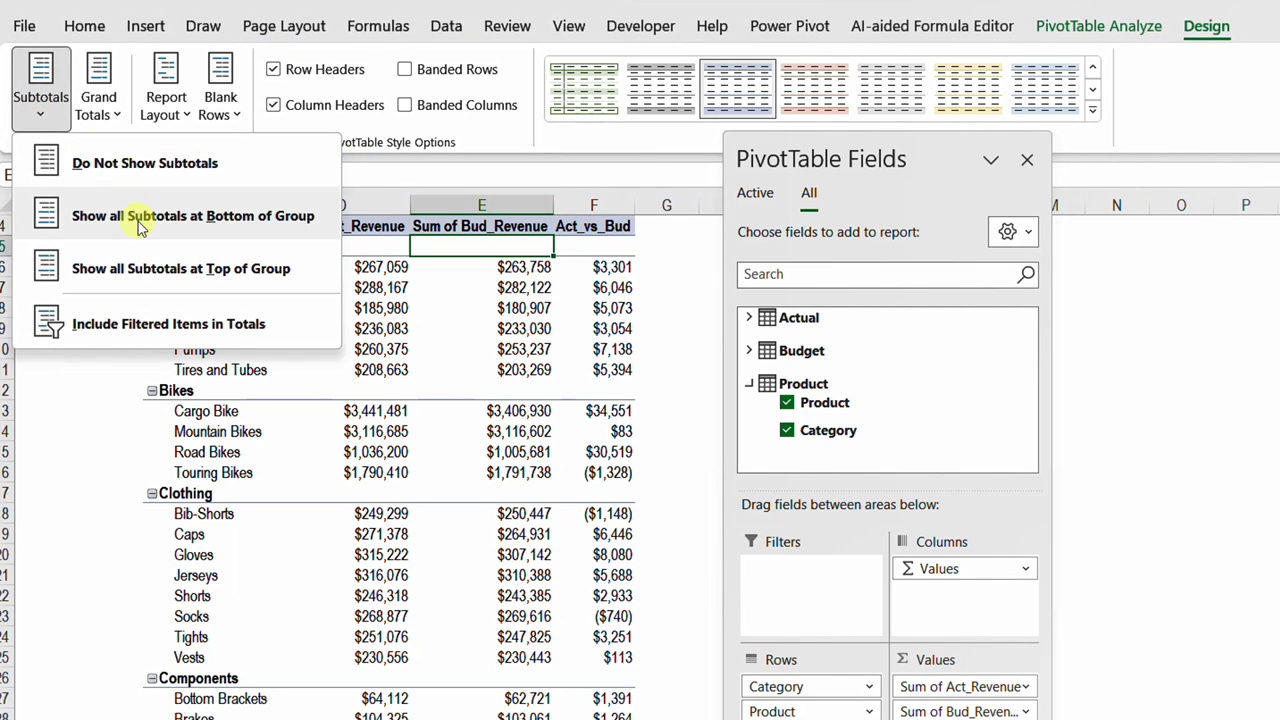